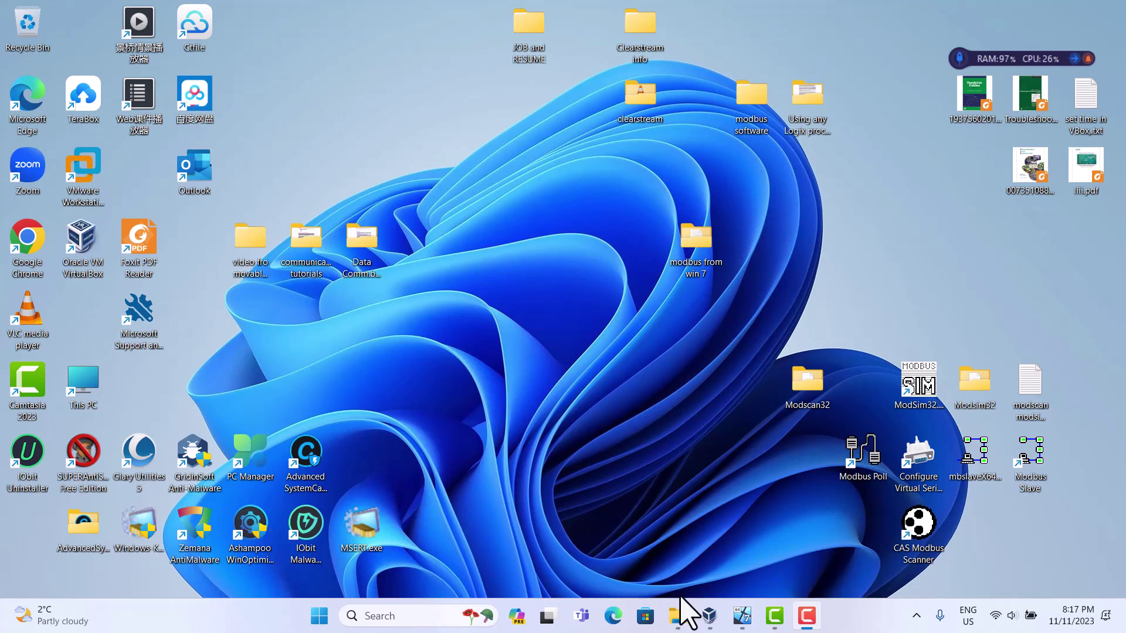
Bring the Windows 7 VM forward and minimise the Logix Designer project window.
{"action": "left_click", "coordinate": [743, 616]}
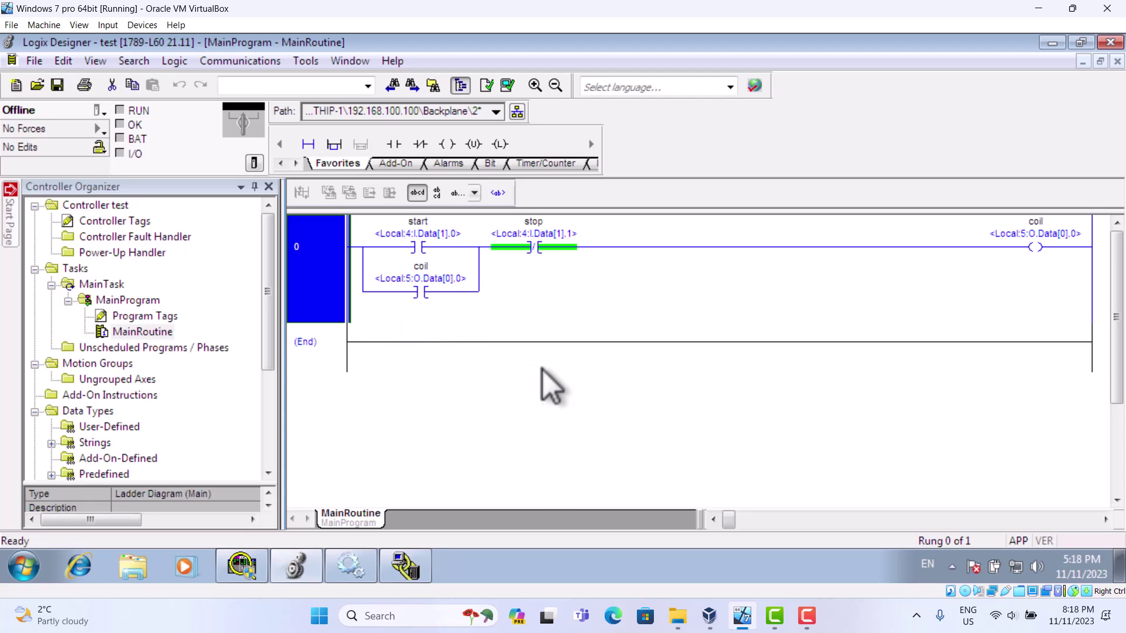
{"action": "left_click", "coordinate": [1053, 41]}
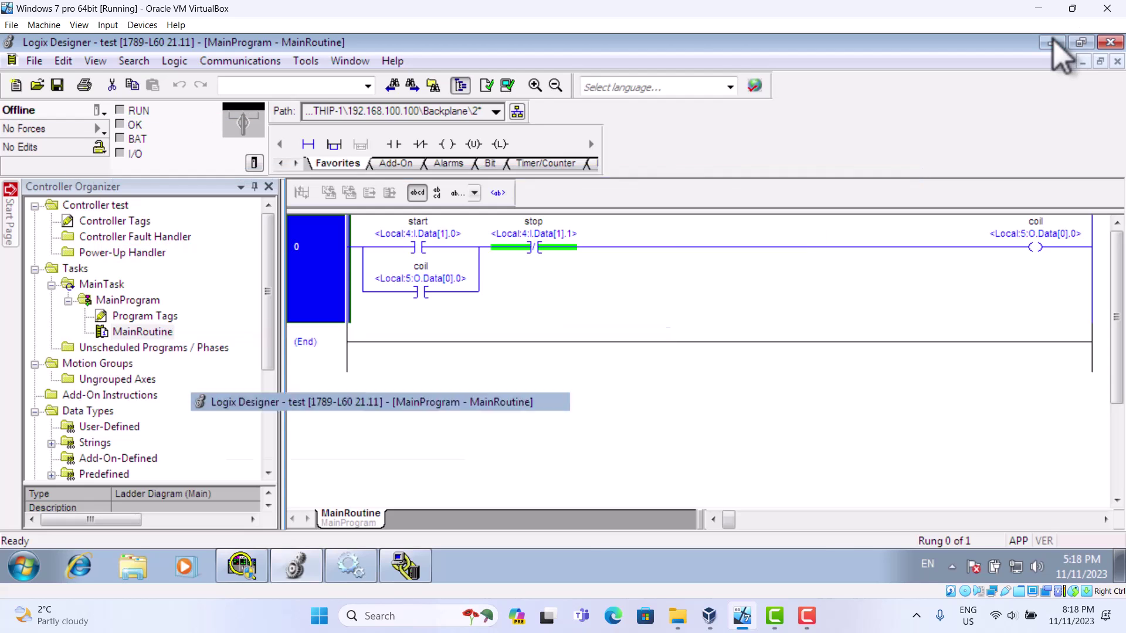
Launch MatrikonOPC Explorer, select RSLinx OPC Server, and minimise the explorer window.
{"action": "double_click", "coordinate": [98, 280]}
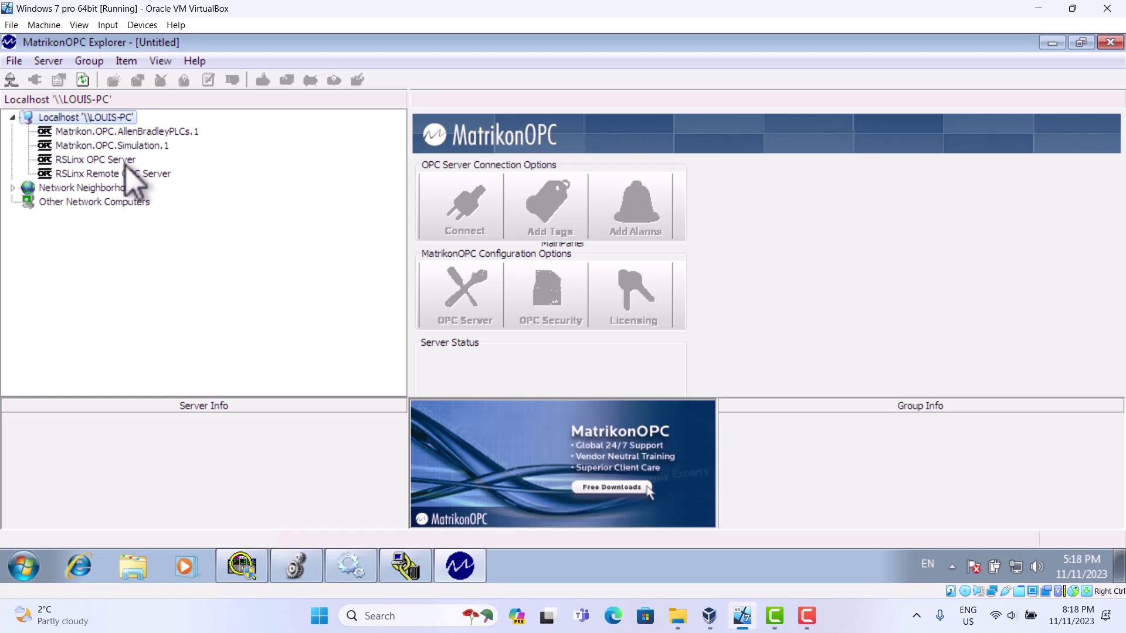
{"action": "left_click", "coordinate": [95, 159]}
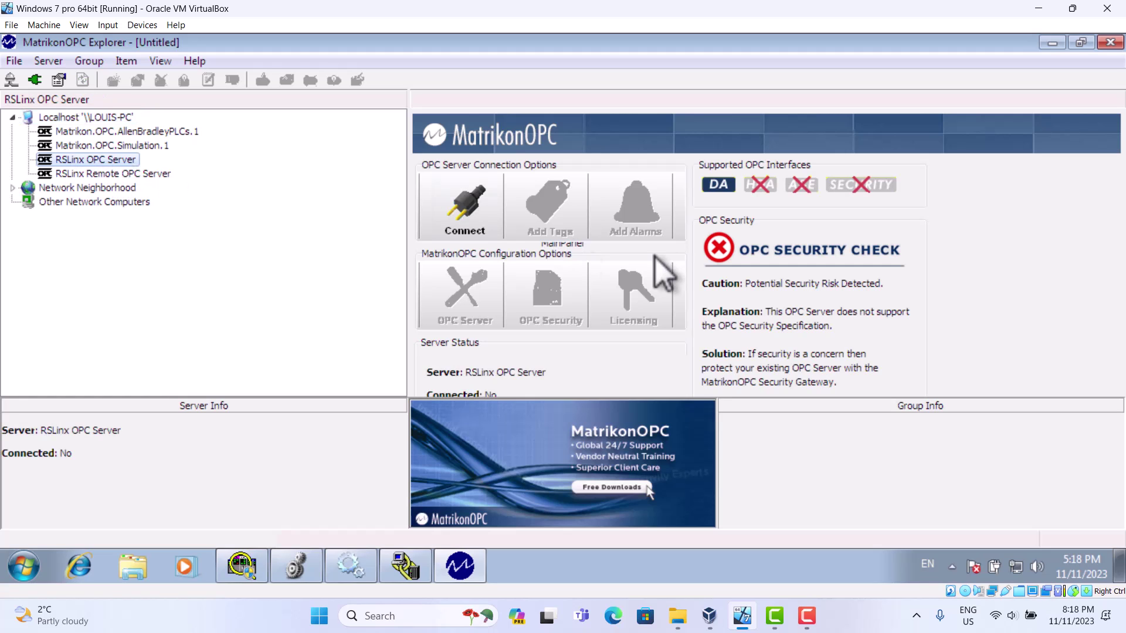
{"action": "left_click", "coordinate": [1052, 44]}
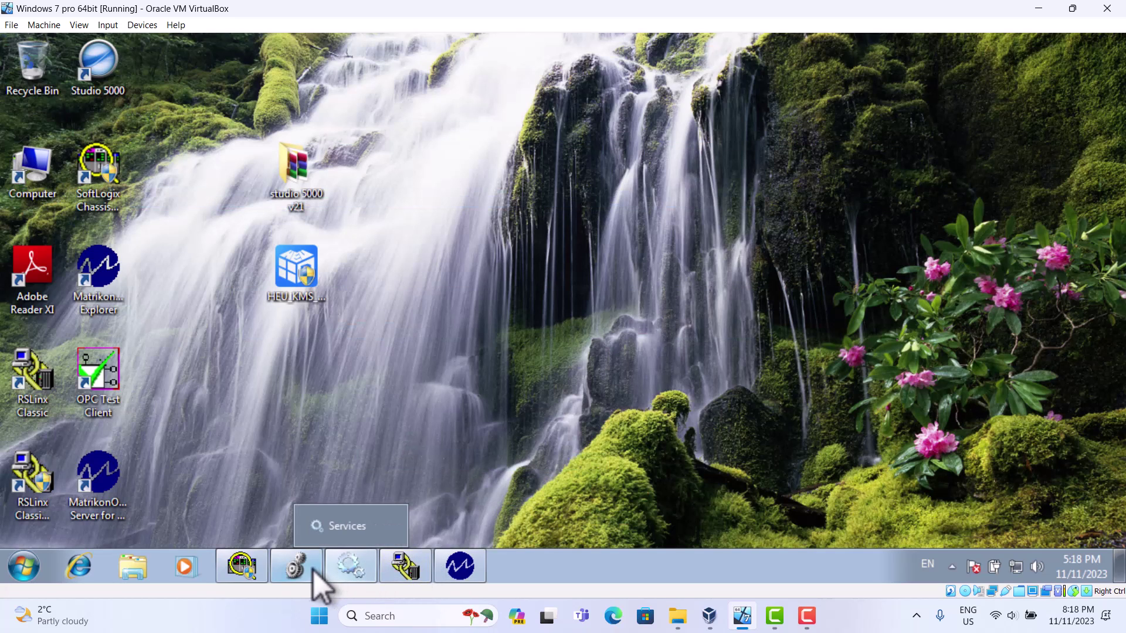
Set OPC topic 'test' to use the slot 02 SoftLogix5860 controller, then close RSLinx.
{"action": "left_click", "coordinate": [406, 565]}
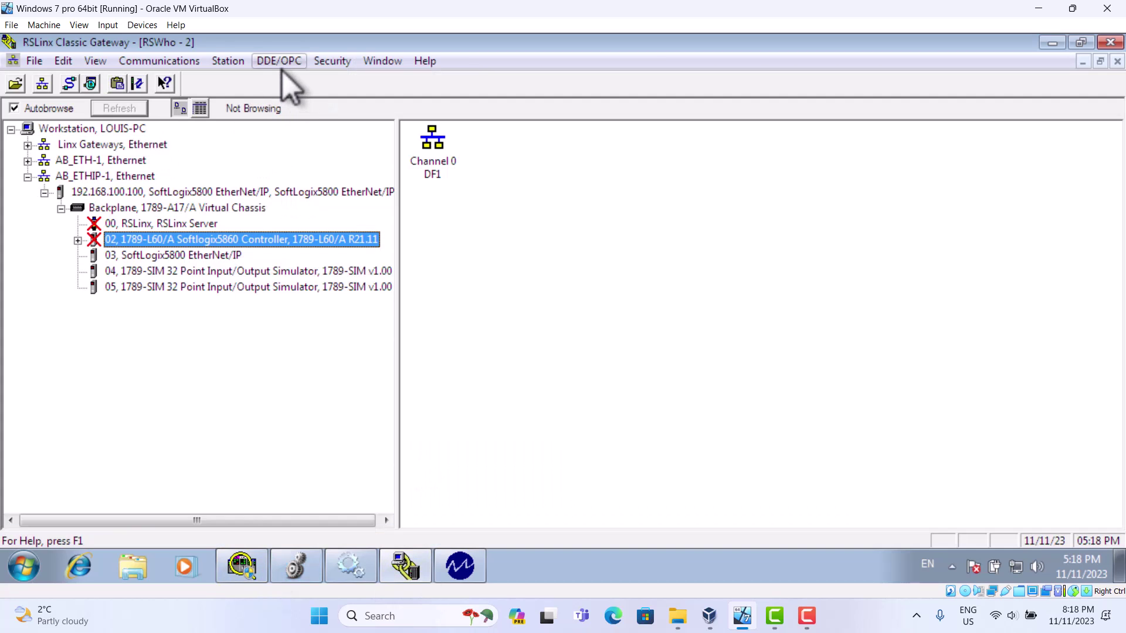
{"action": "left_click", "coordinate": [279, 60]}
{"action": "left_click", "coordinate": [303, 82]}
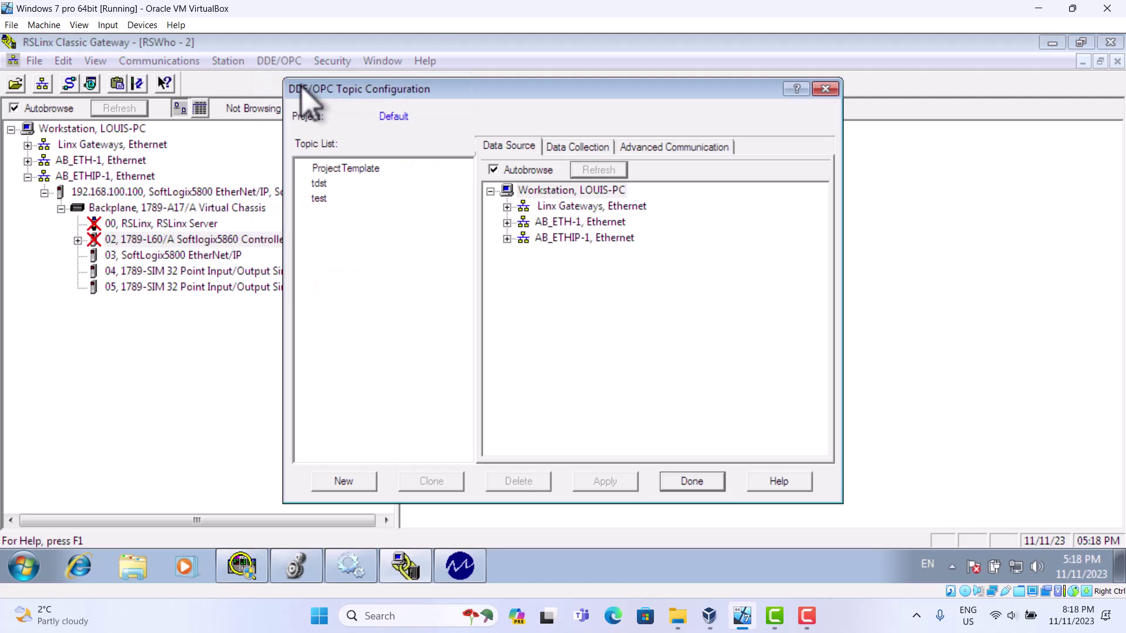
{"action": "left_click", "coordinate": [320, 198]}
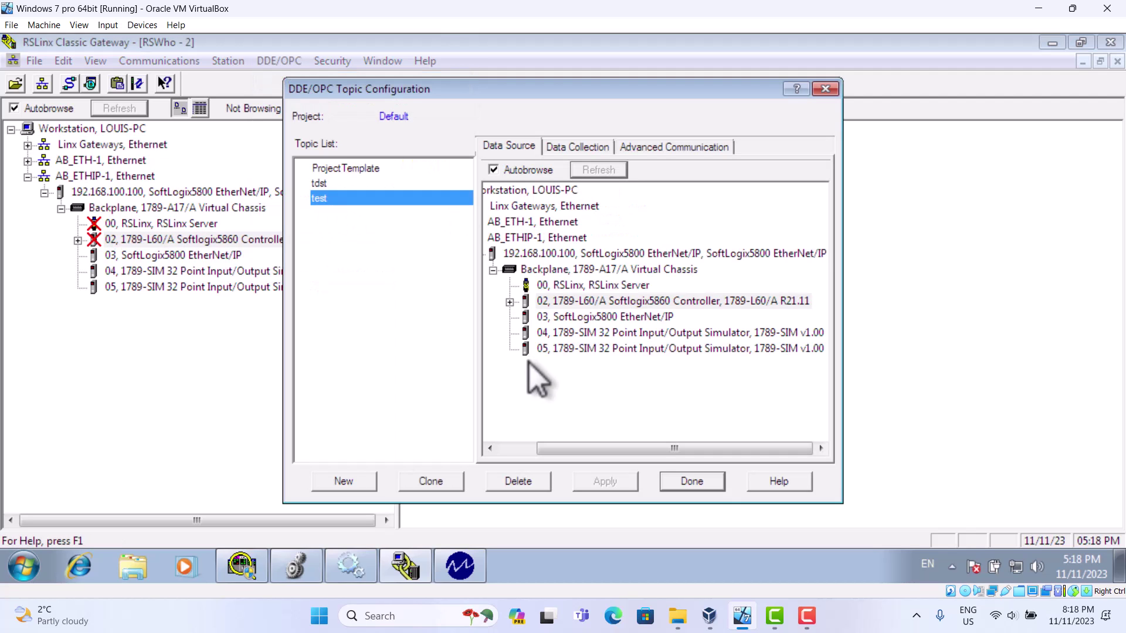
{"action": "left_click", "coordinate": [508, 302]}
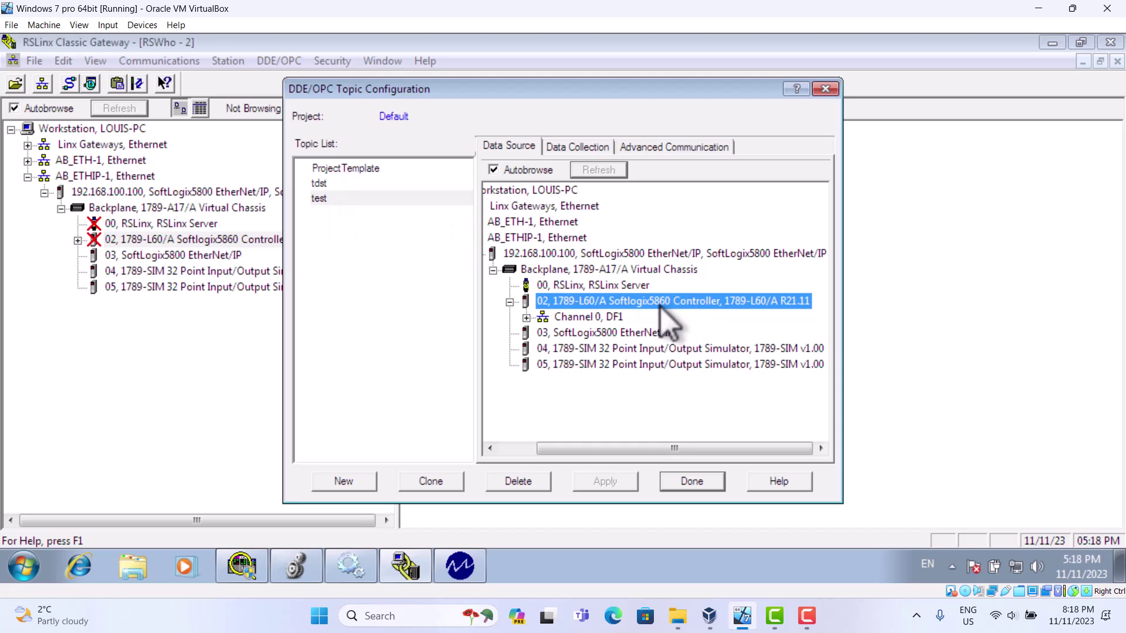
{"action": "left_click", "coordinate": [692, 481]}
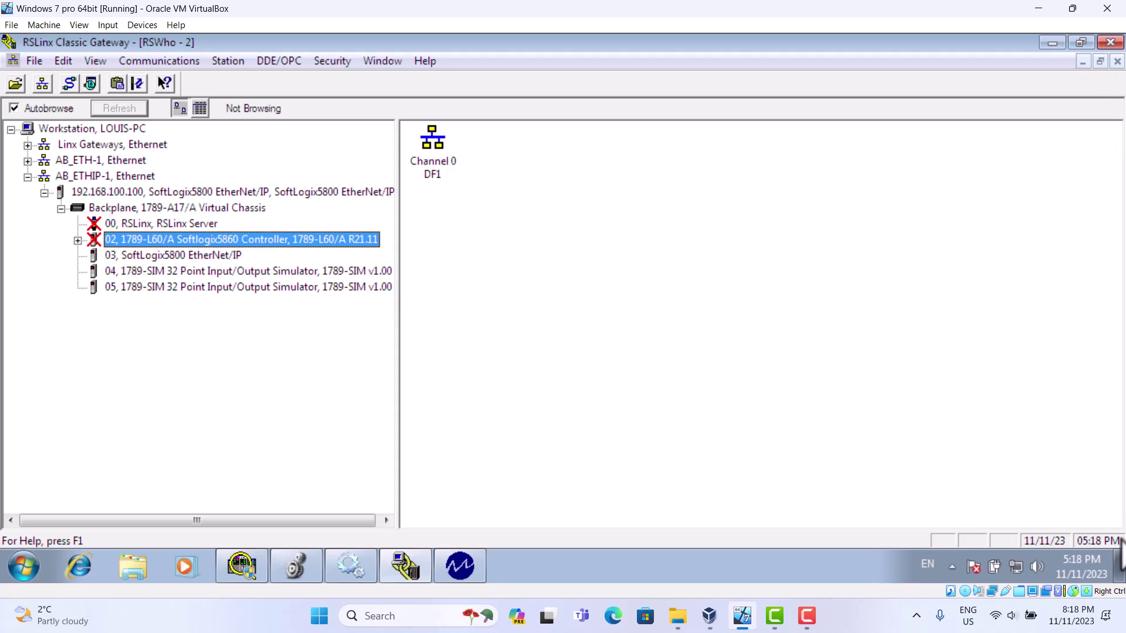
{"action": "left_click", "coordinate": [1109, 42]}
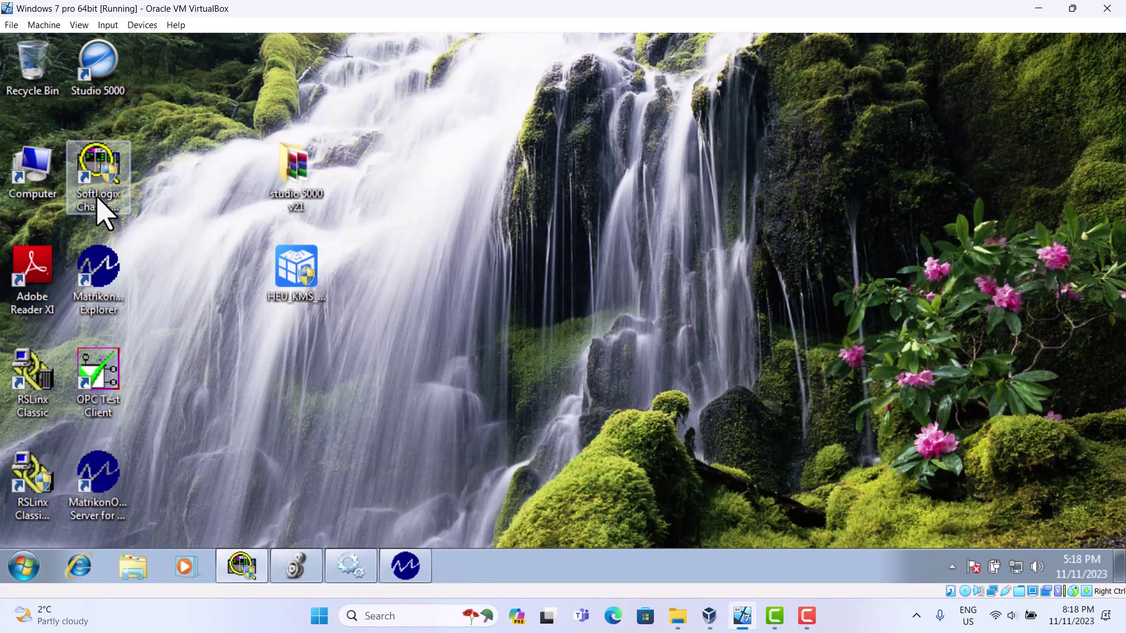
Open SoftLogix Chassis Monitor to check the controller, EtherNet and 1789-SIM modules, then minimise it.
{"action": "double_click", "coordinate": [98, 176]}
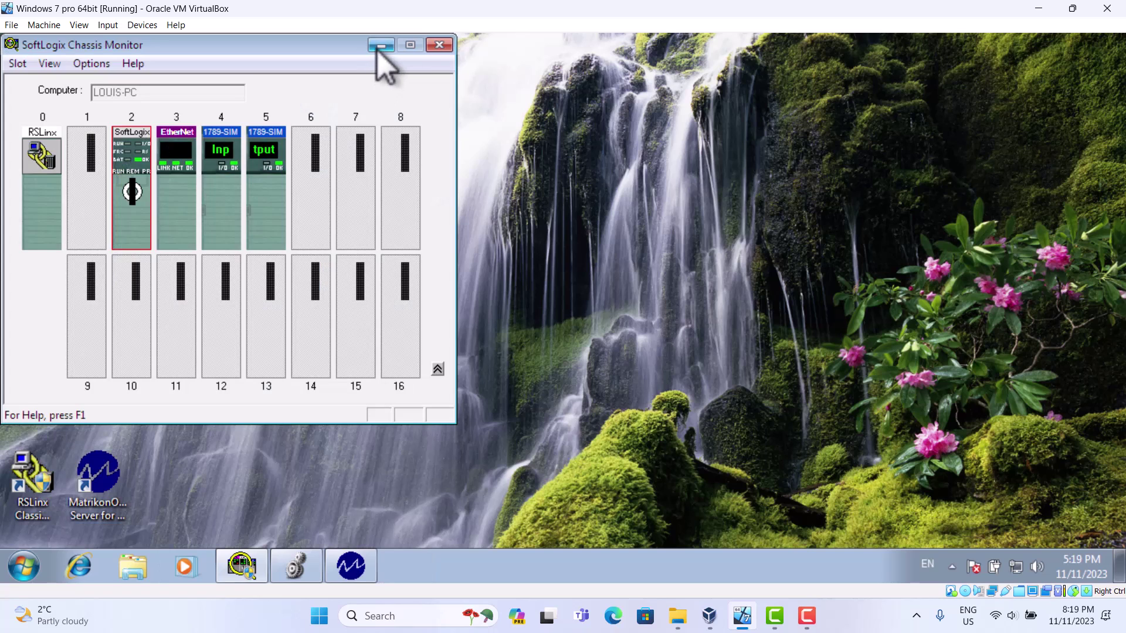
{"action": "left_click", "coordinate": [380, 45]}
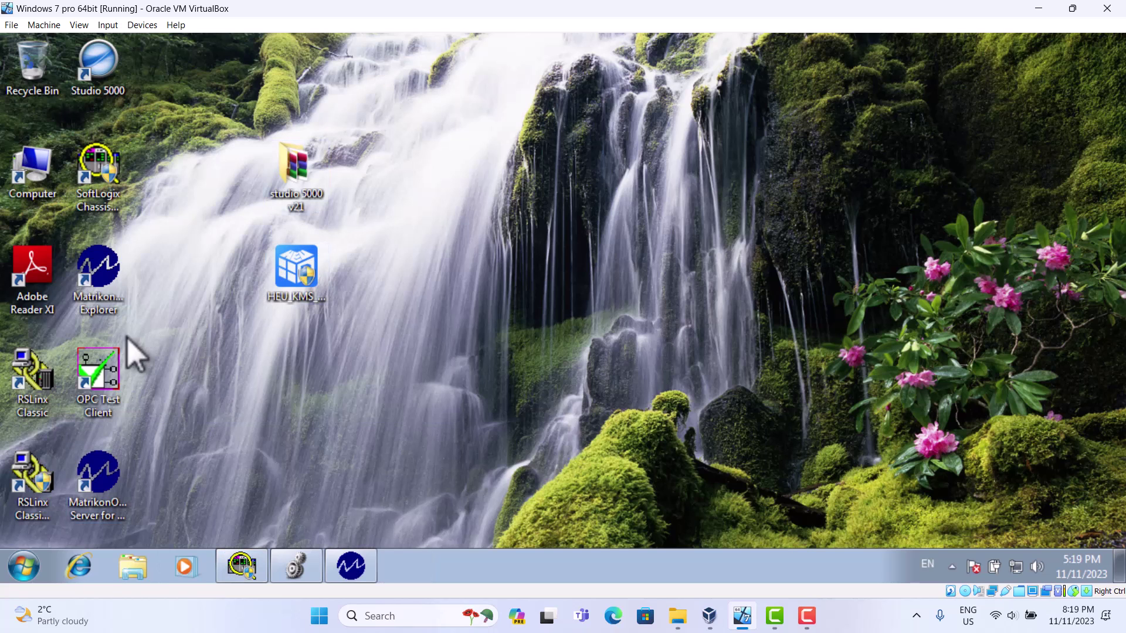
Verify the routine and the controller without errors, then browse Who Active for the SoftLogix5860.
{"action": "left_click", "coordinate": [298, 568]}
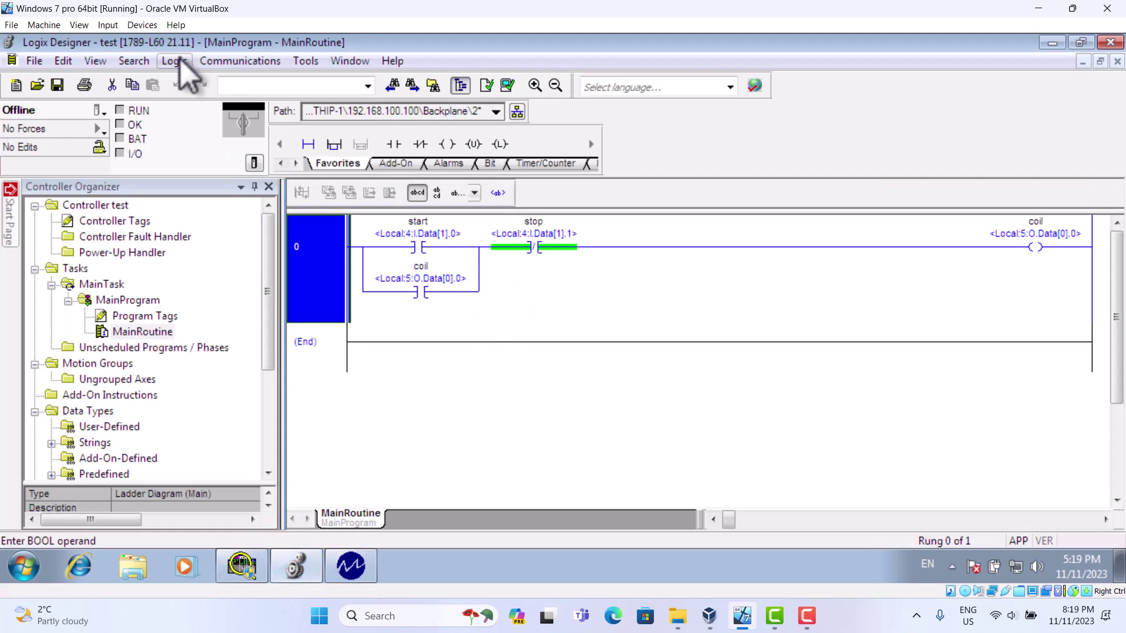
{"action": "left_click", "coordinate": [239, 61]}
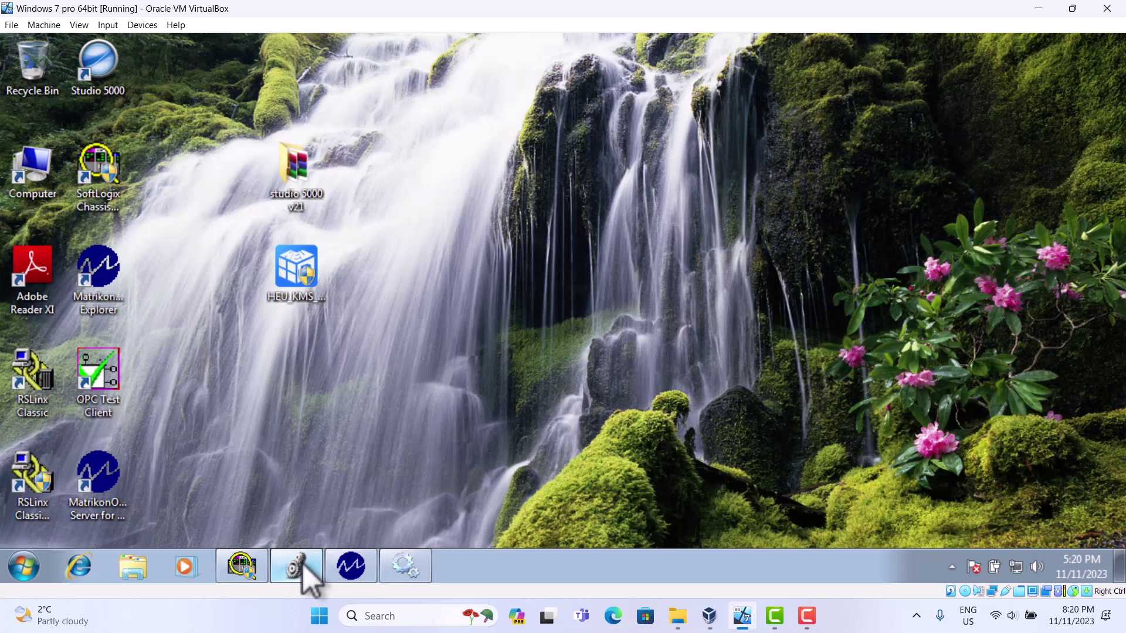
{"action": "left_click", "coordinate": [303, 564]}
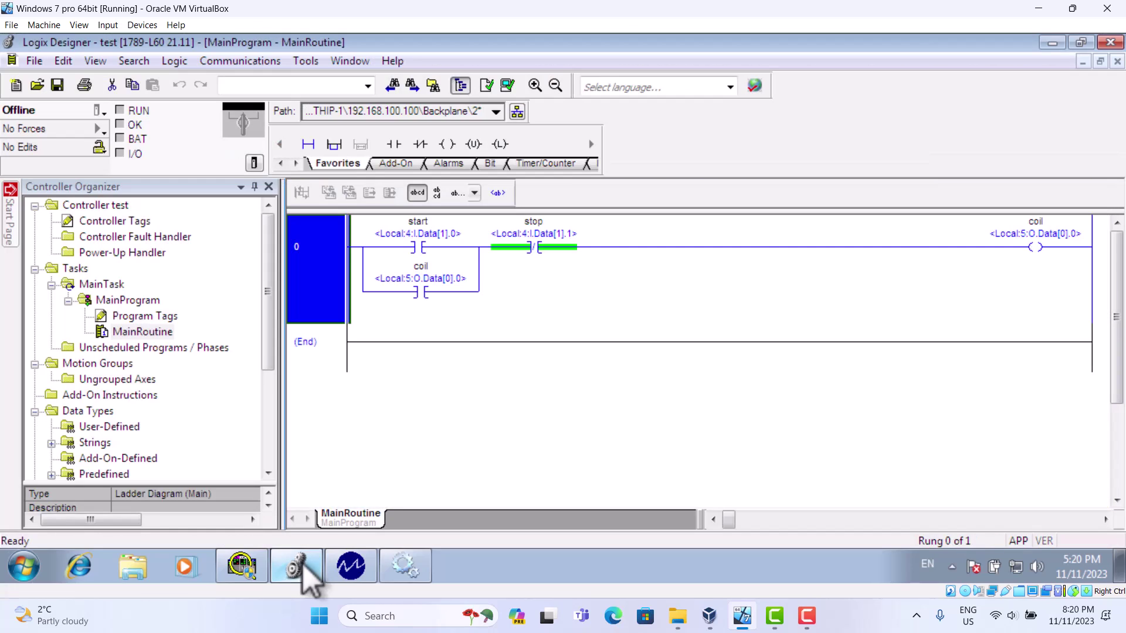
{"action": "left_click", "coordinate": [489, 86]}
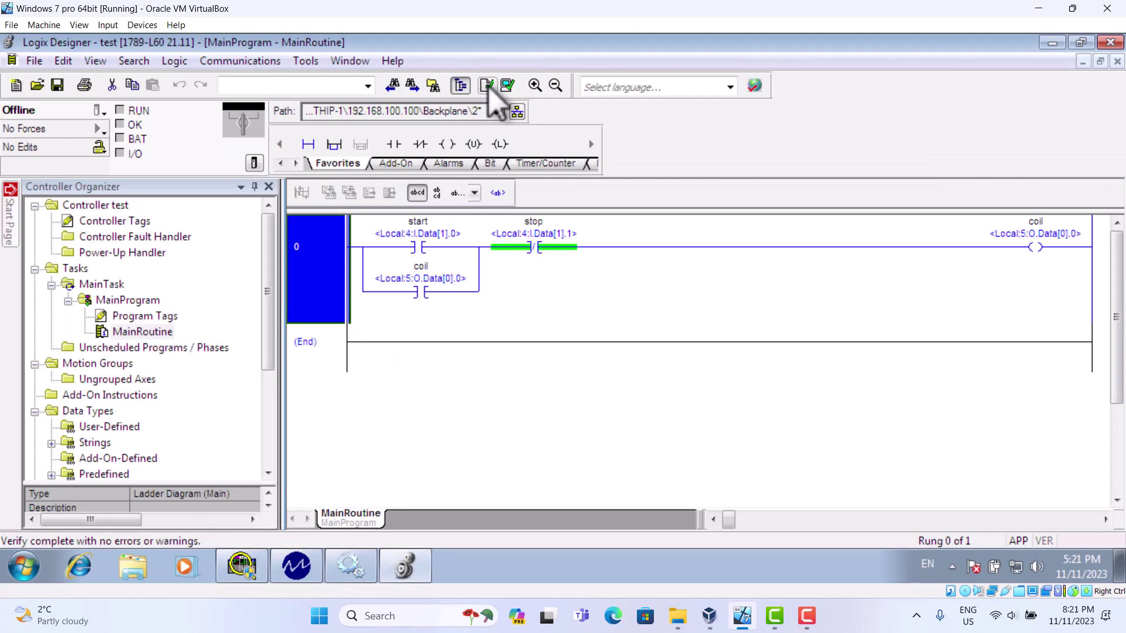
{"action": "left_click", "coordinate": [508, 86]}
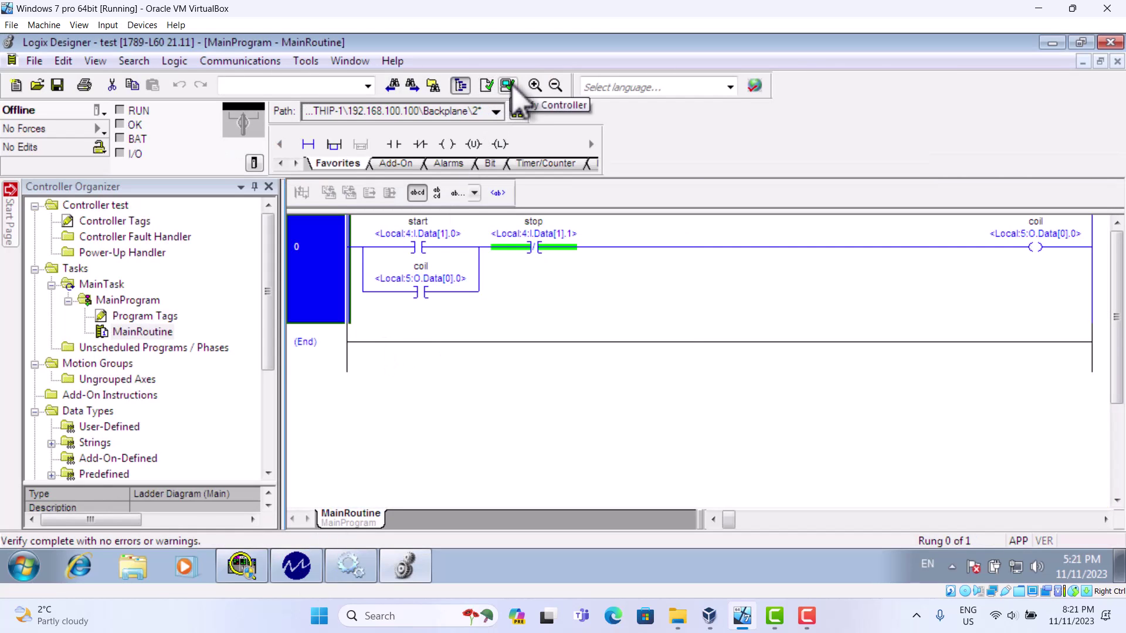
{"action": "left_click", "coordinate": [240, 60]}
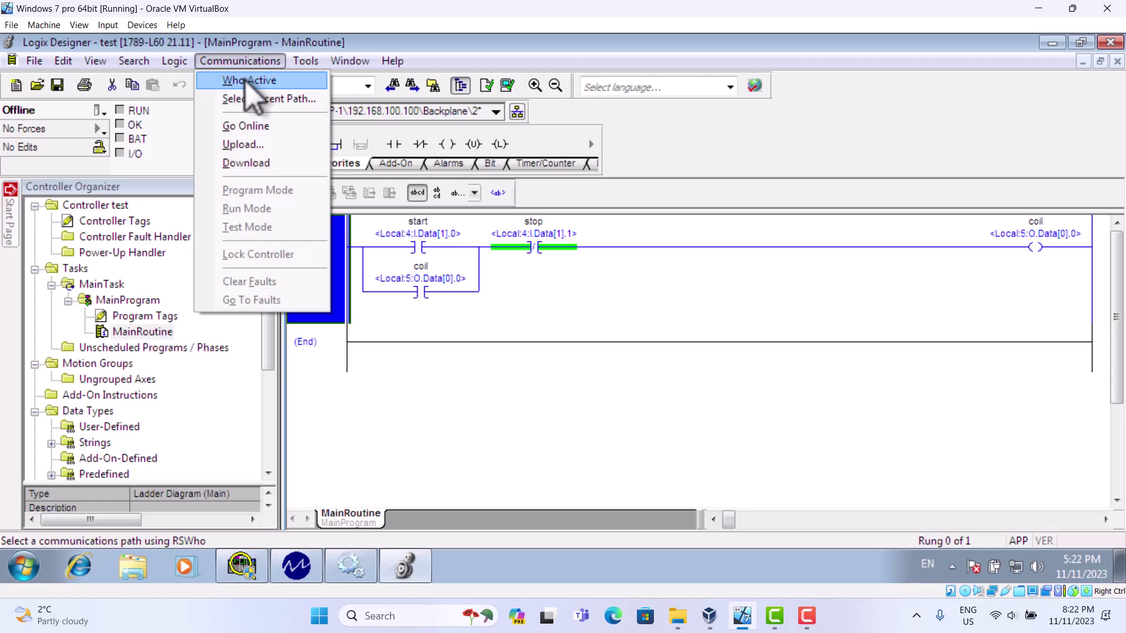
{"action": "left_click", "coordinate": [255, 80]}
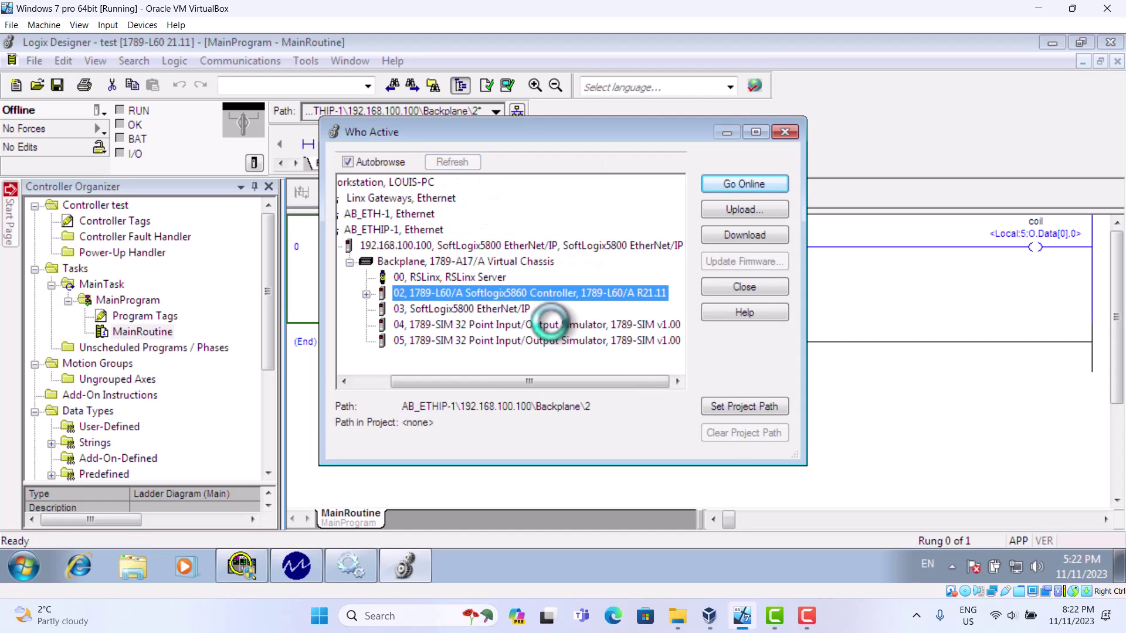
Download the test project to the SoftLogix5860 controller and confirm the download.
{"action": "left_click", "coordinate": [741, 237]}
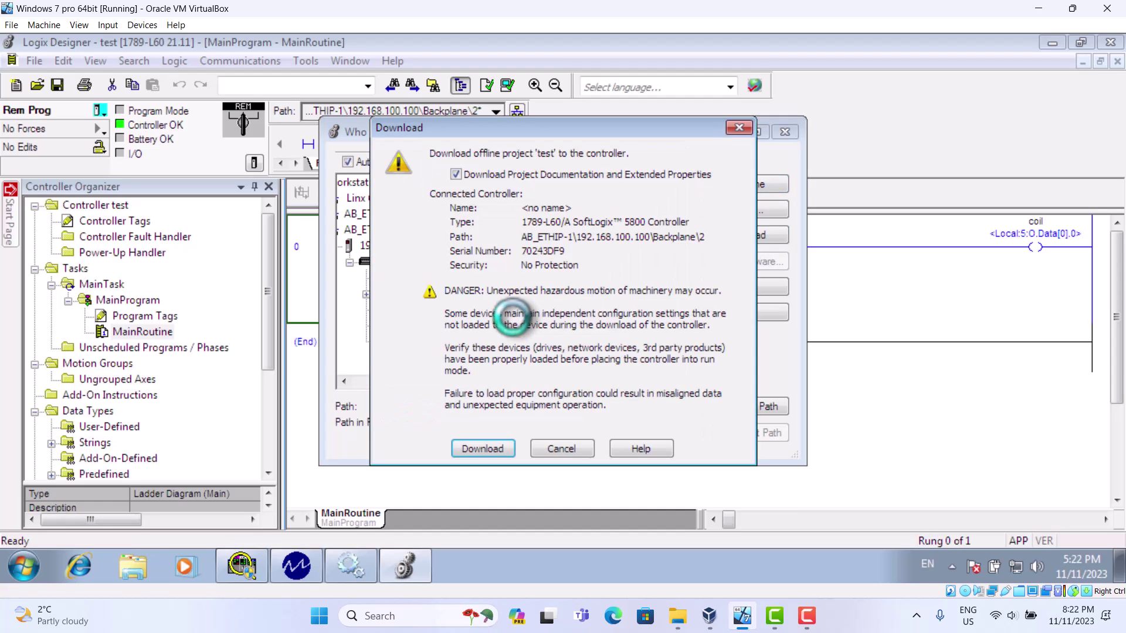
{"action": "left_click", "coordinate": [481, 449]}
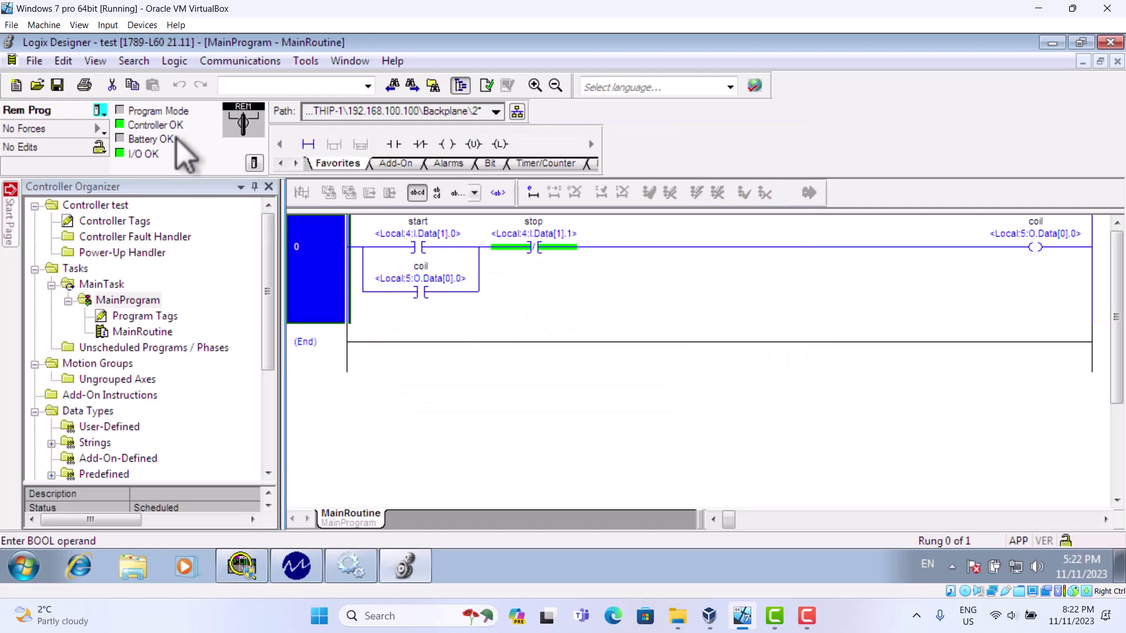
Switch the controller from Remote Program to Remote Run mode.
{"action": "left_click", "coordinate": [100, 111]}
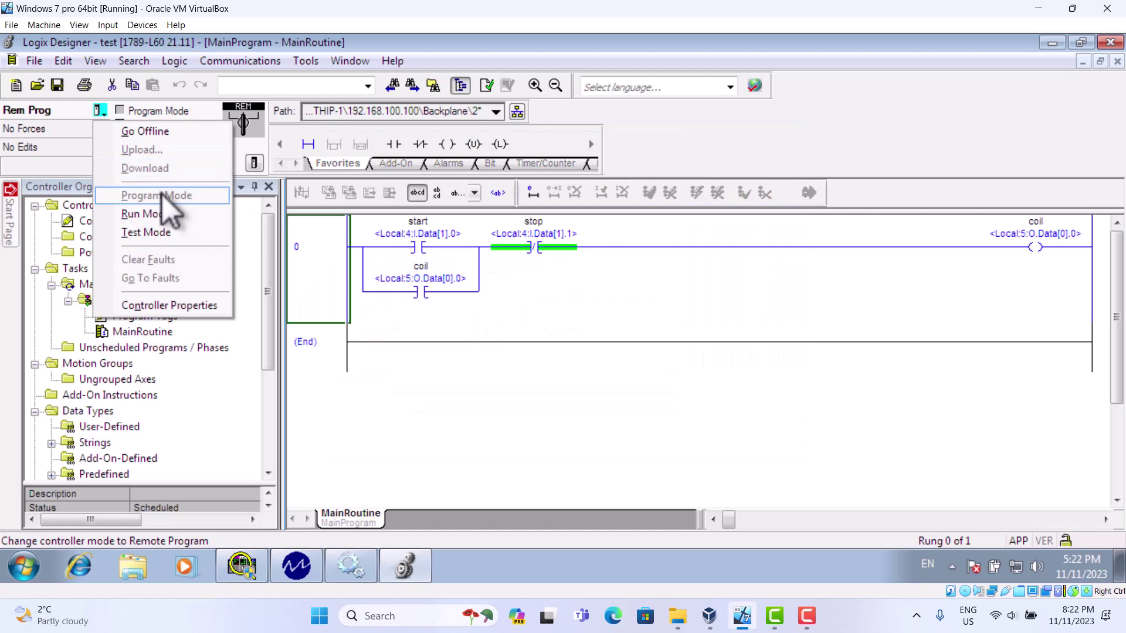
{"action": "left_click", "coordinate": [146, 214]}
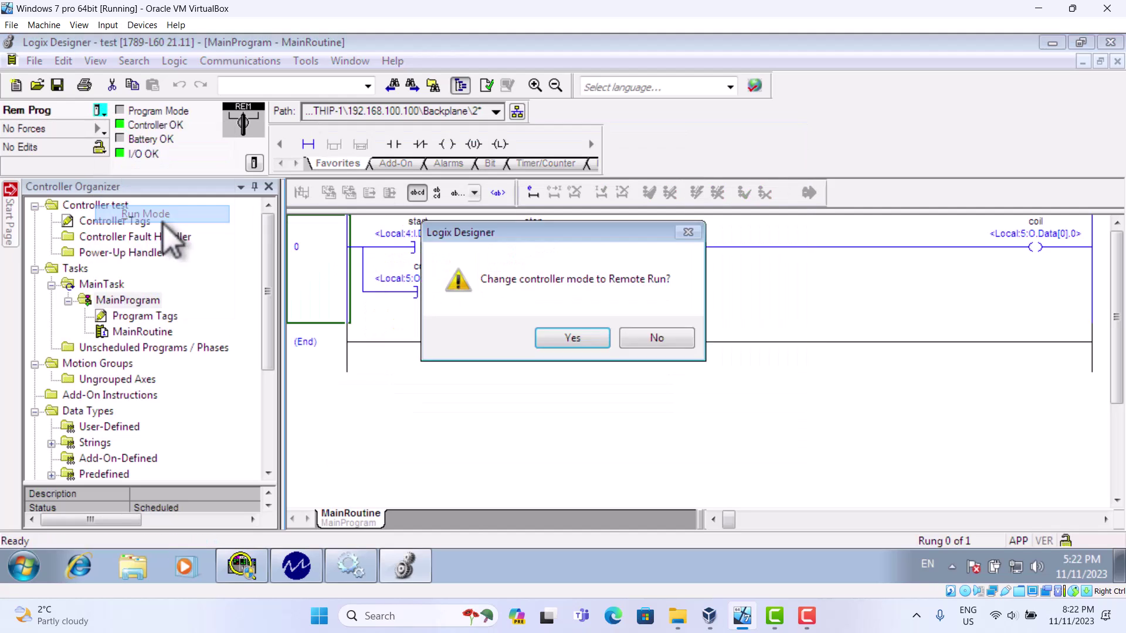
{"action": "left_click", "coordinate": [573, 338]}
View the rung 0 start contact's options without forcing, then return to MatrikonOPC Explorer.
{"action": "left_click", "coordinate": [421, 263]}
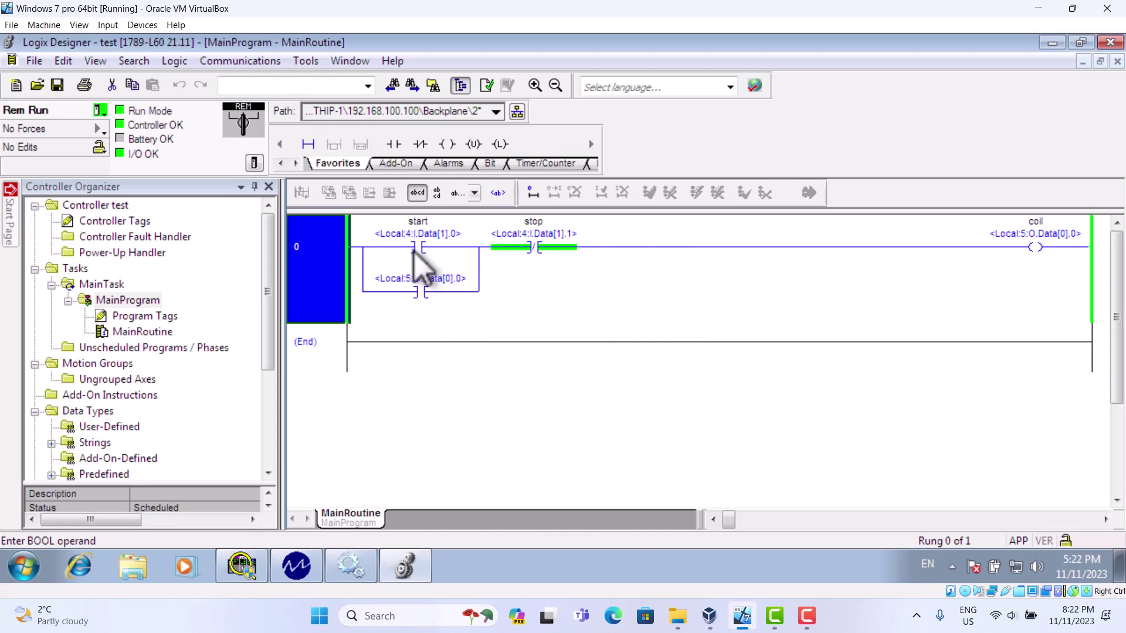
{"action": "right_click", "coordinate": [423, 251]}
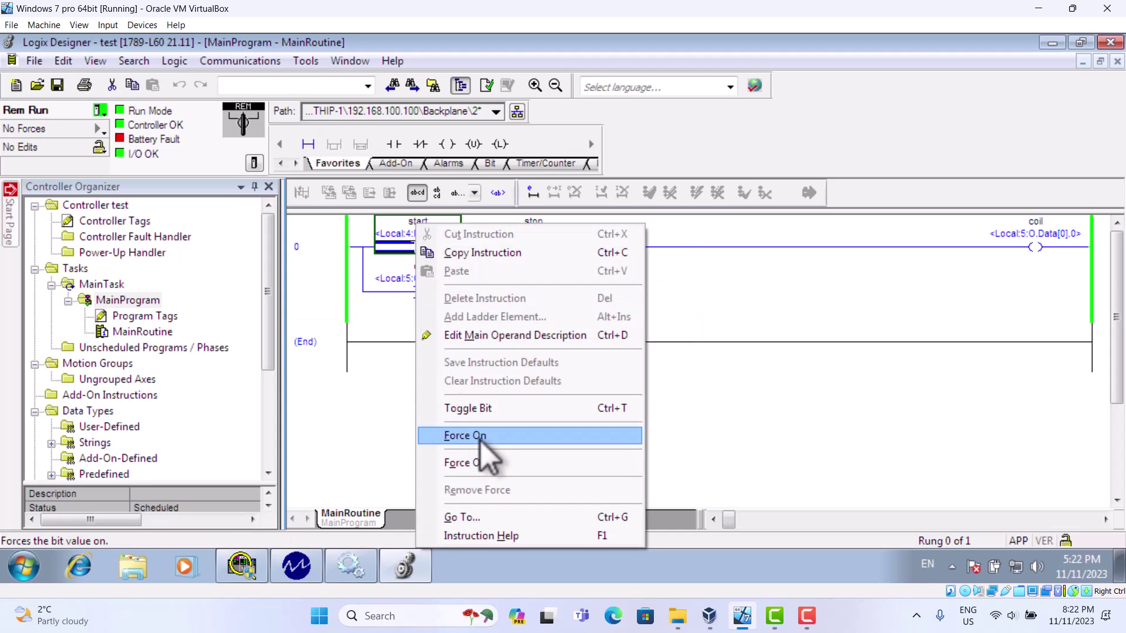
{"action": "left_click", "coordinate": [711, 437]}
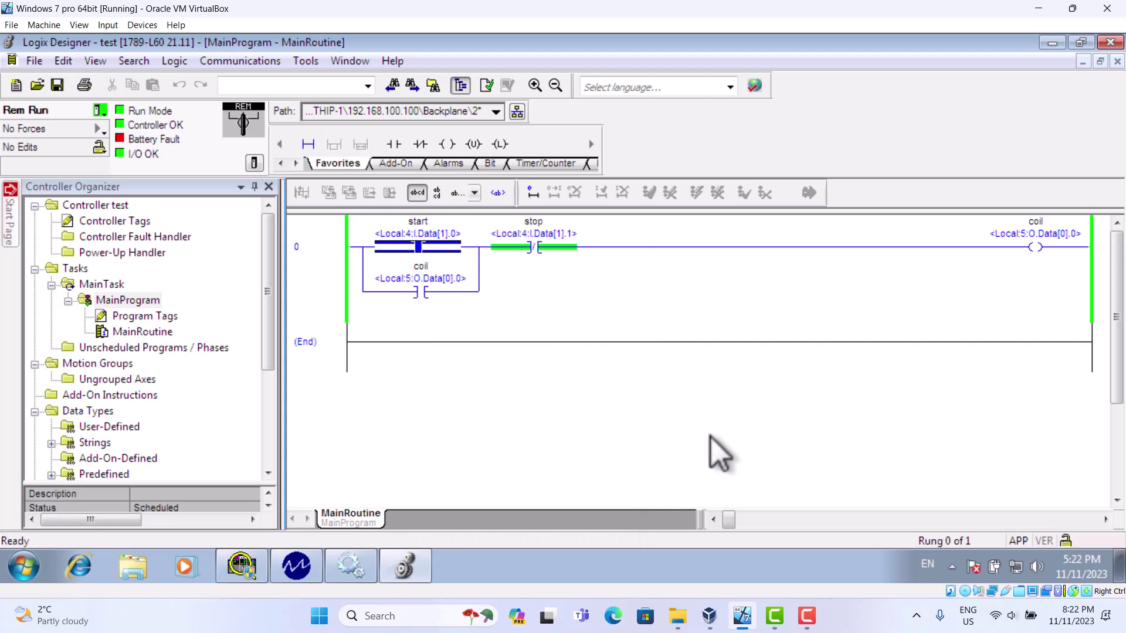
{"action": "left_click", "coordinate": [295, 566]}
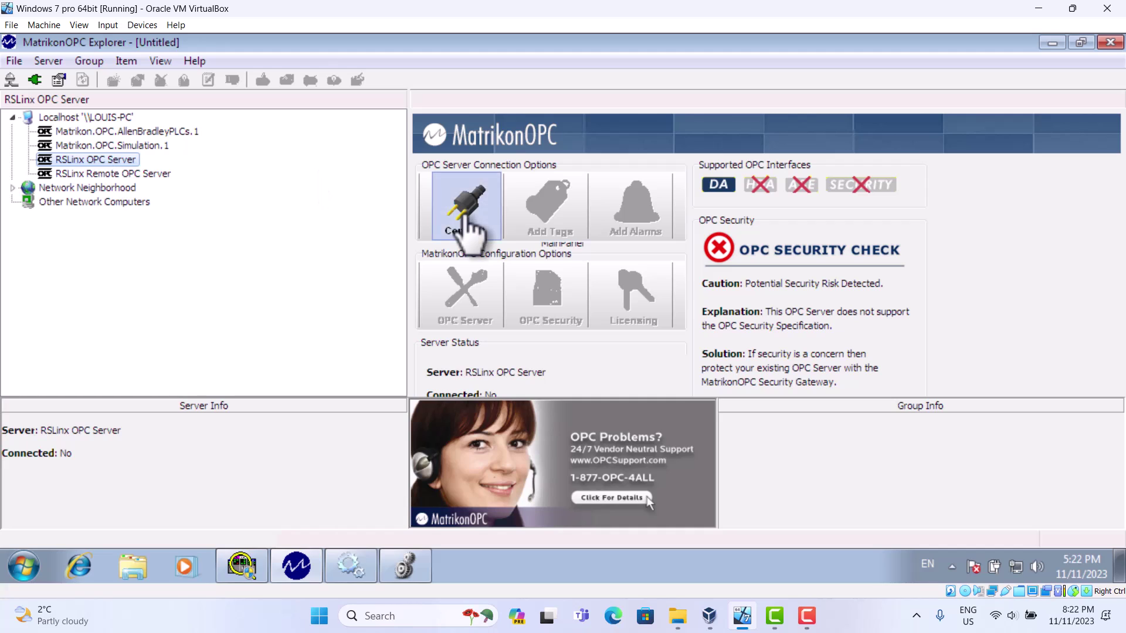
Connect to RSLinx OPC Server and add a group named 'test'.
{"action": "left_click", "coordinate": [465, 208]}
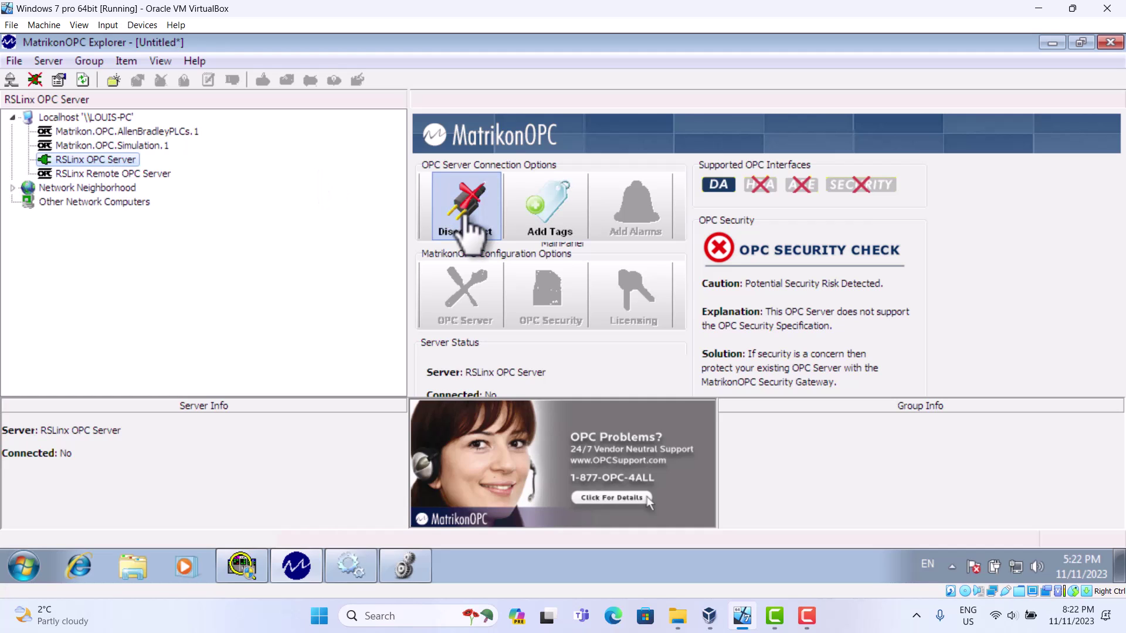
{"action": "right_click", "coordinate": [121, 163]}
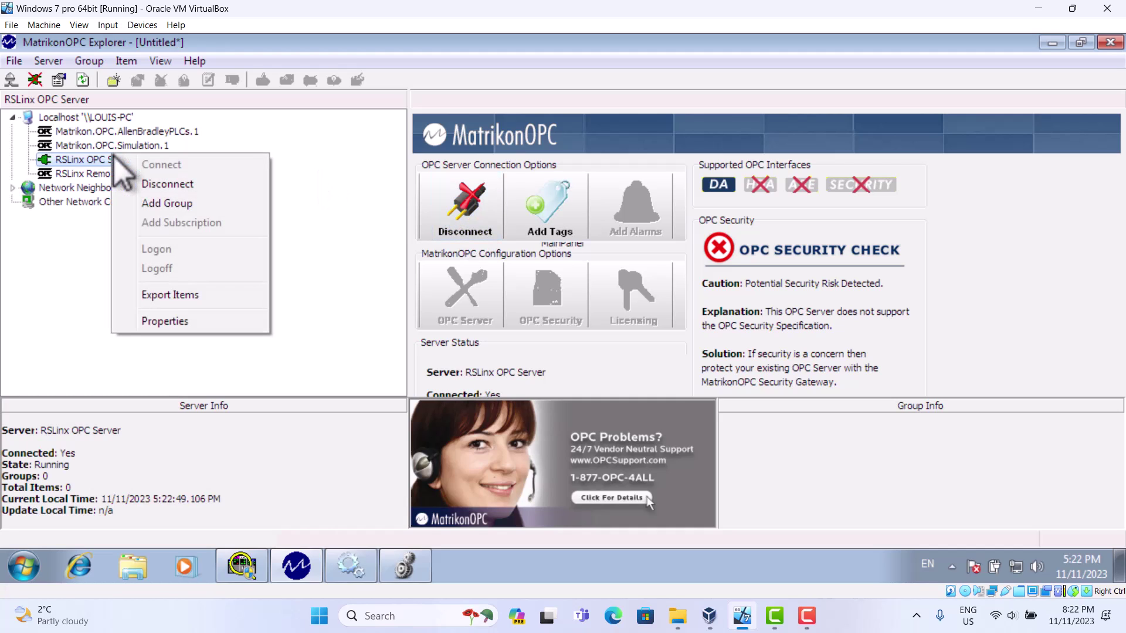
{"action": "left_click", "coordinate": [172, 208]}
{"action": "type", "text": "test"}
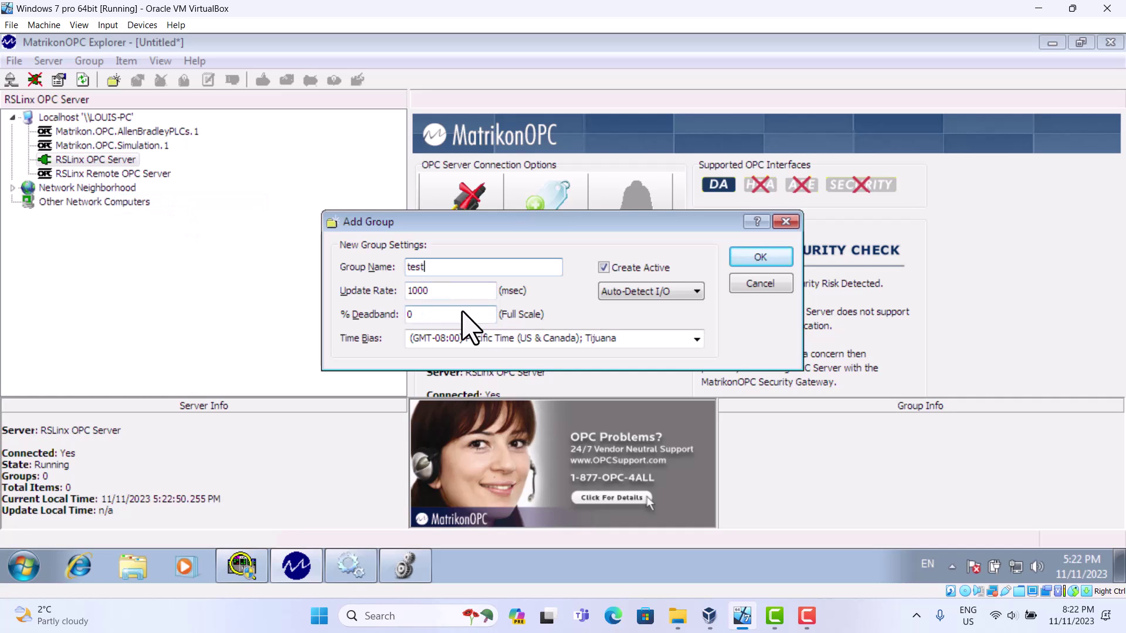
{"action": "left_click", "coordinate": [761, 257]}
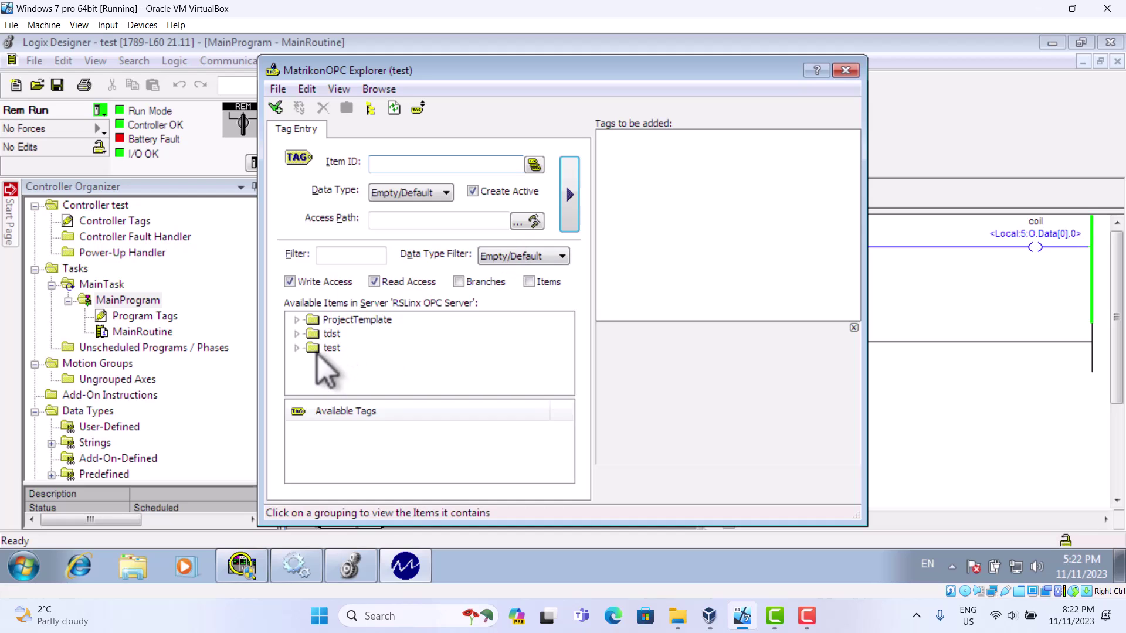
Expand the test controller's Online tags, glancing at the ladder's start contact meanwhile.
{"action": "left_click", "coordinate": [299, 349]}
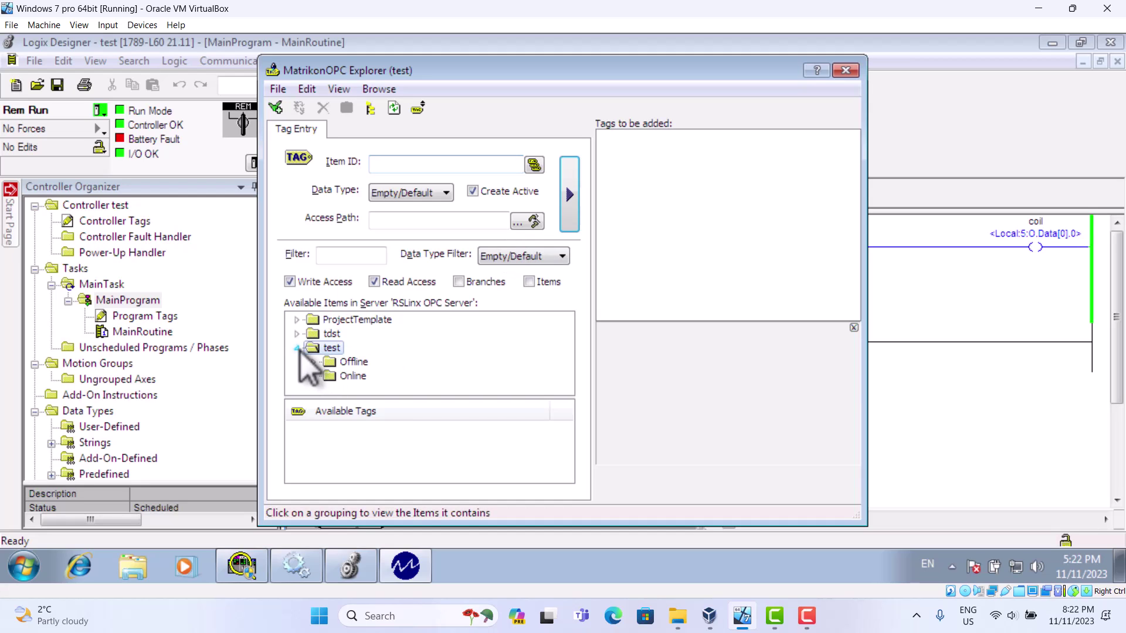
{"action": "left_click", "coordinate": [351, 375]}
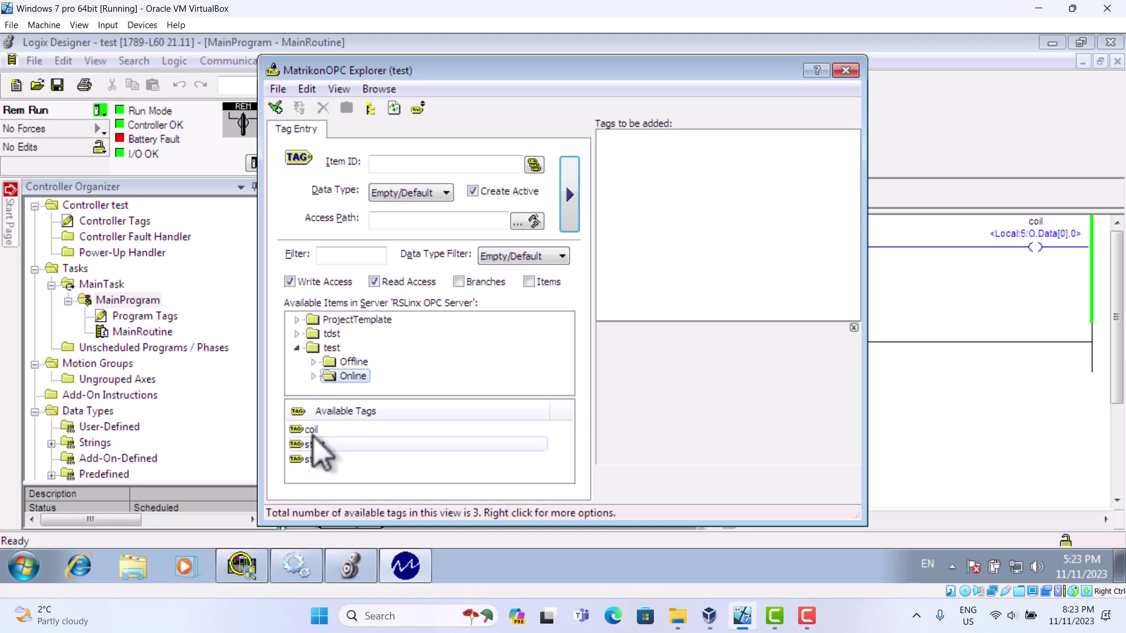
{"action": "left_click", "coordinate": [1025, 405]}
{"action": "left_click", "coordinate": [413, 240]}
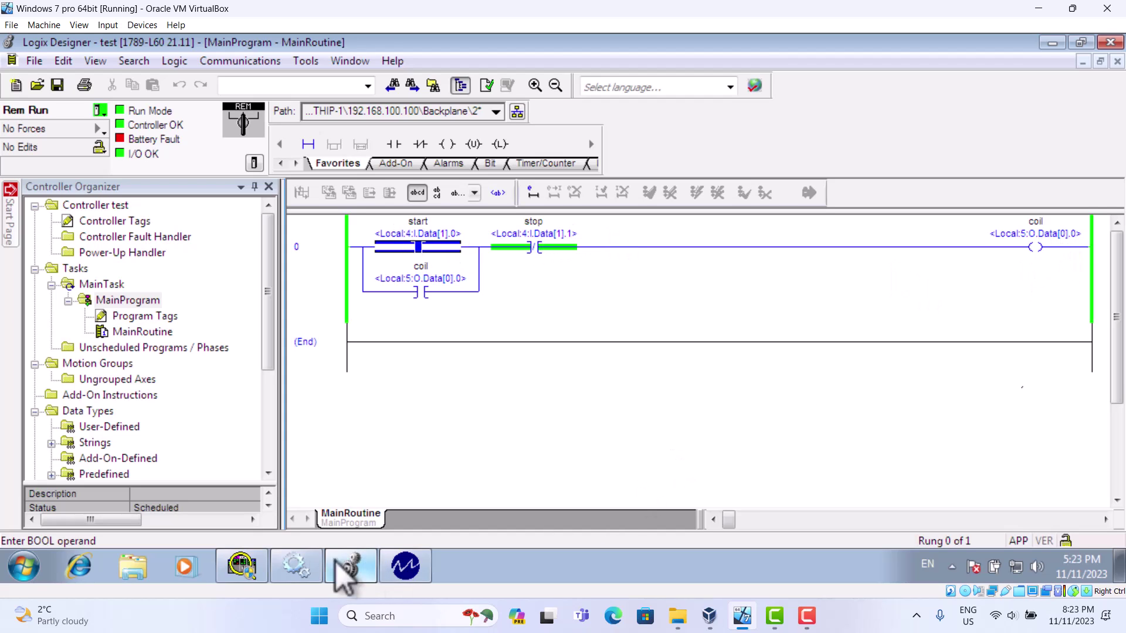
{"action": "left_click", "coordinate": [405, 567]}
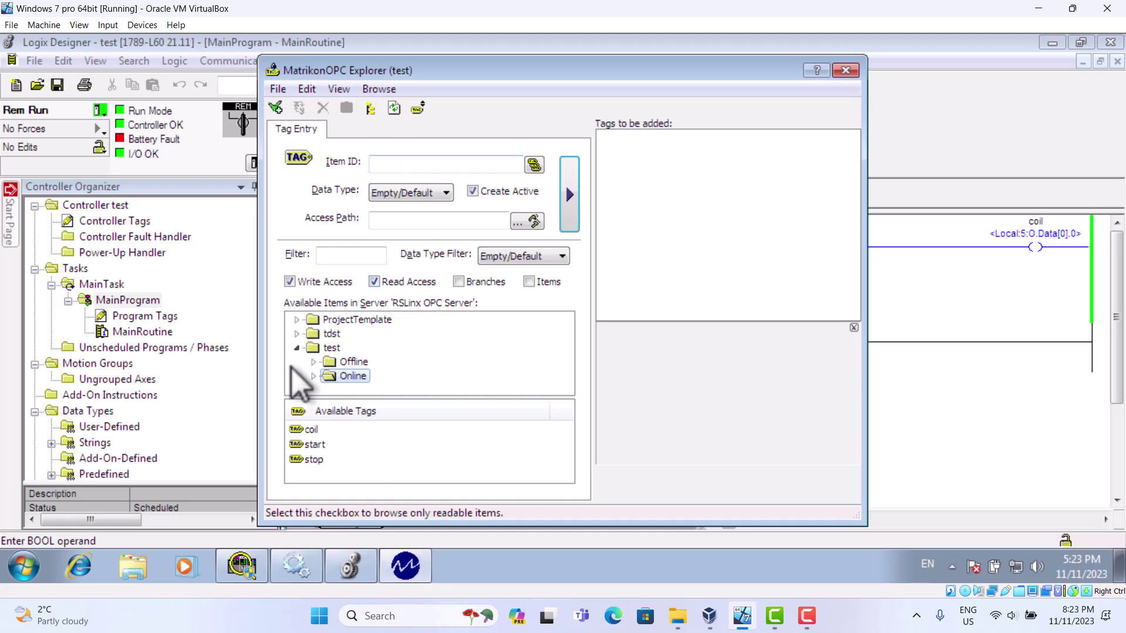
Queue the coil, start and stop tags for adding to the group.
{"action": "left_click", "coordinate": [311, 430]}
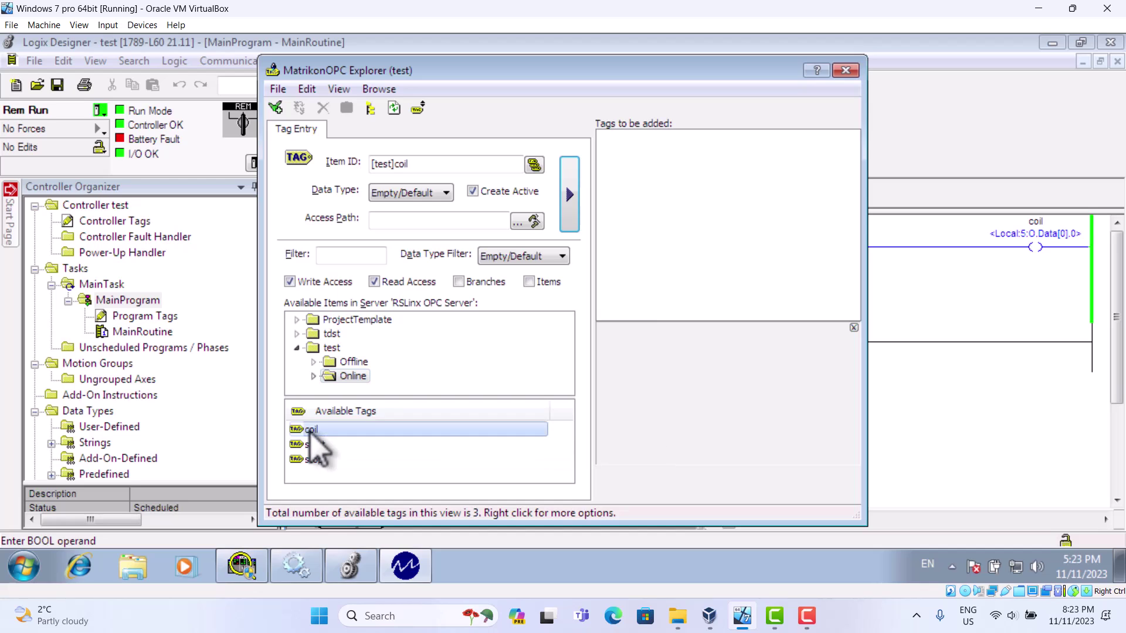
{"action": "left_click", "coordinate": [569, 194]}
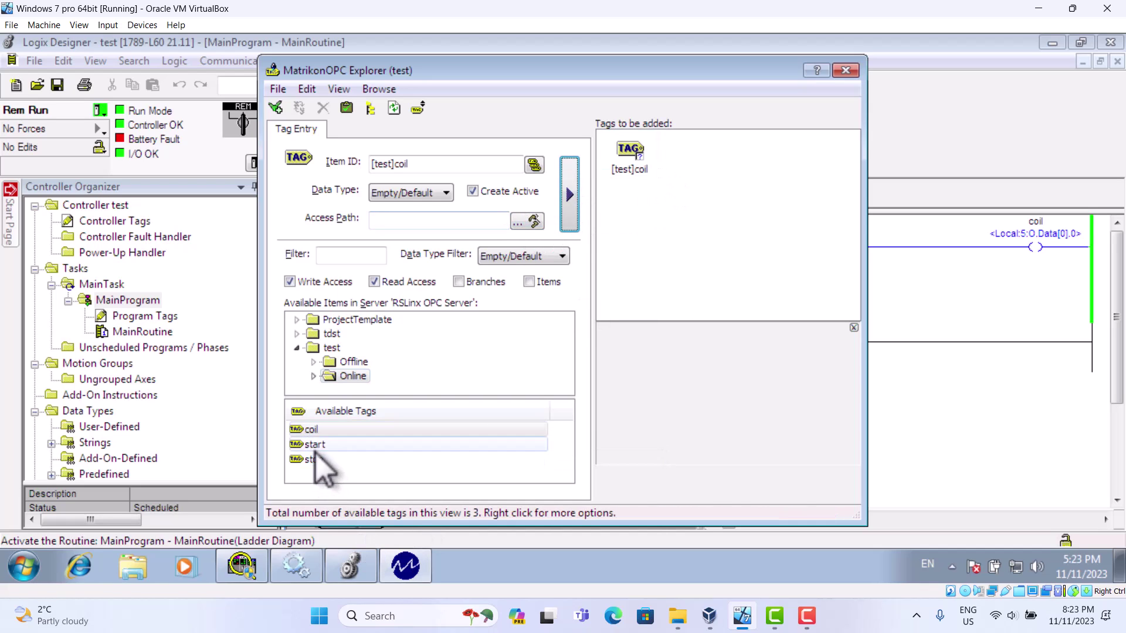
{"action": "left_click", "coordinate": [314, 445]}
{"action": "left_click", "coordinate": [569, 193]}
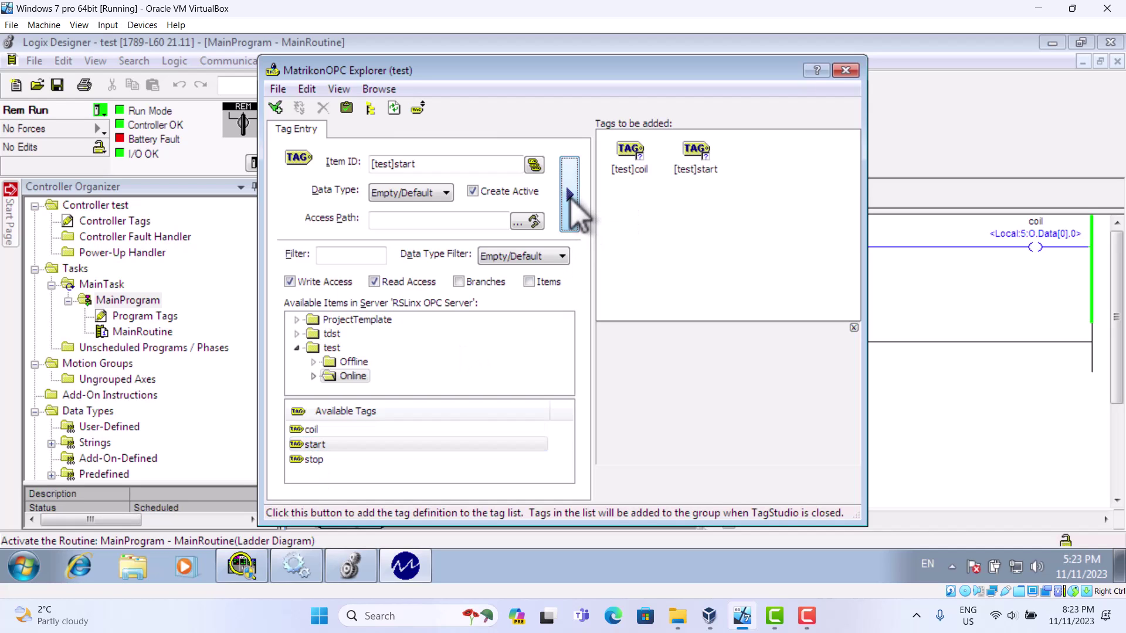
{"action": "left_click", "coordinate": [314, 459]}
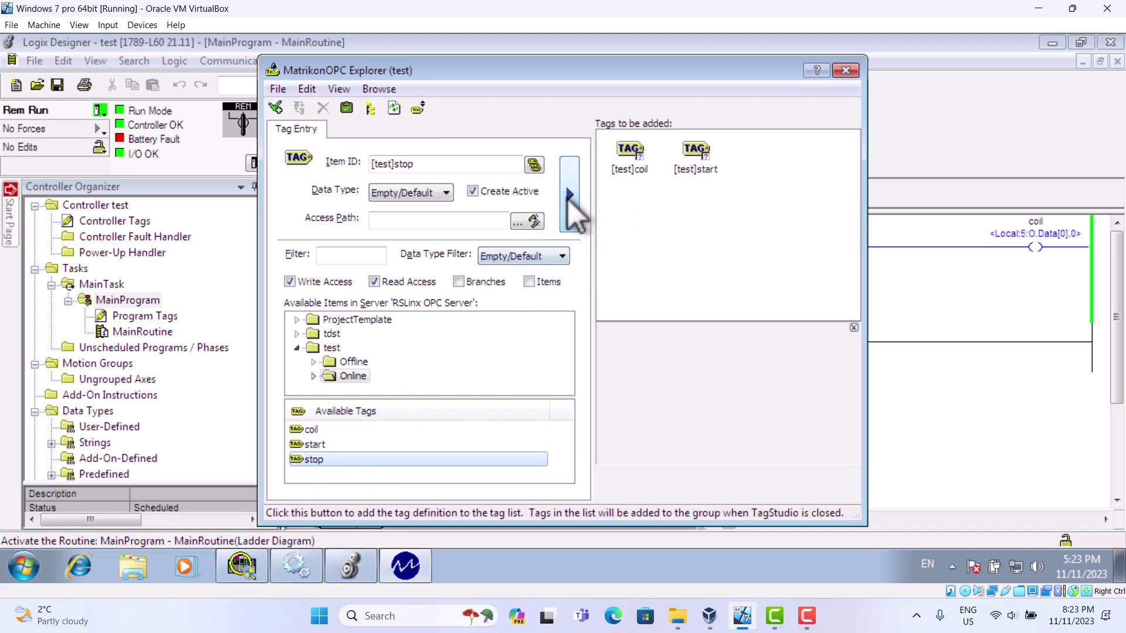
{"action": "left_click", "coordinate": [569, 194]}
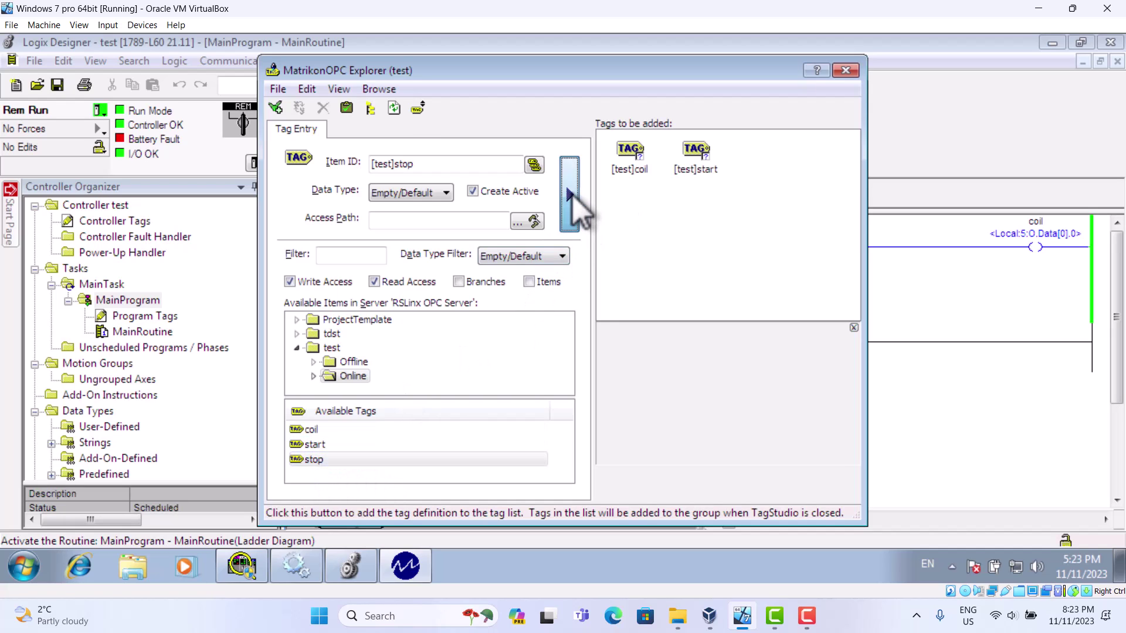
{"action": "left_click", "coordinate": [277, 88]}
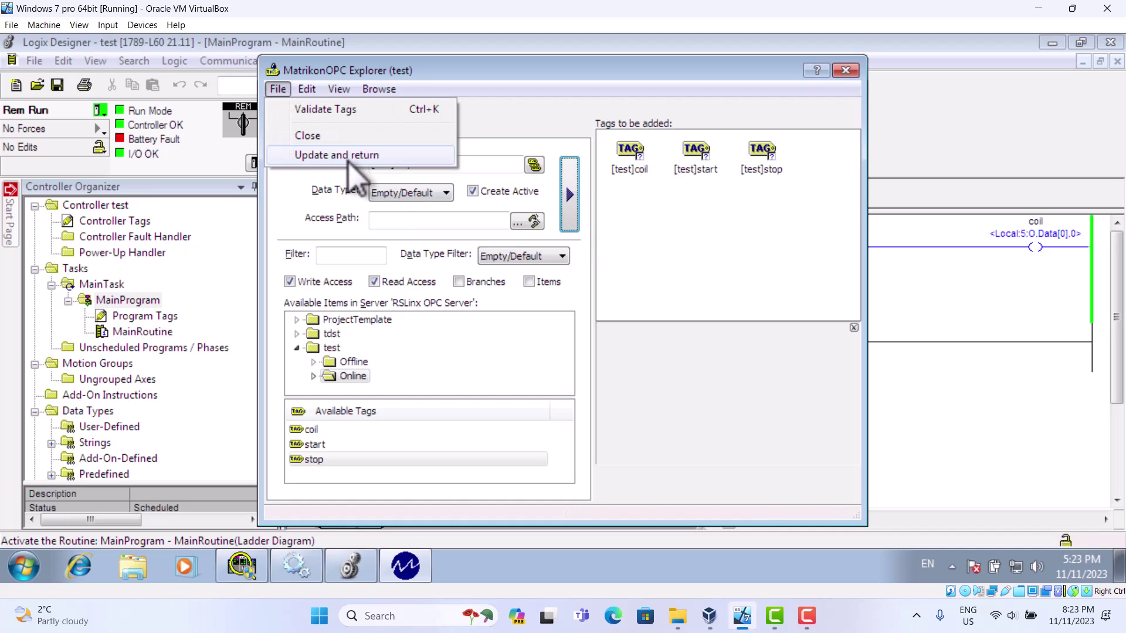
Add the queued tags to the test group, then toggle the start bit to energise the coil.
{"action": "left_click", "coordinate": [336, 156]}
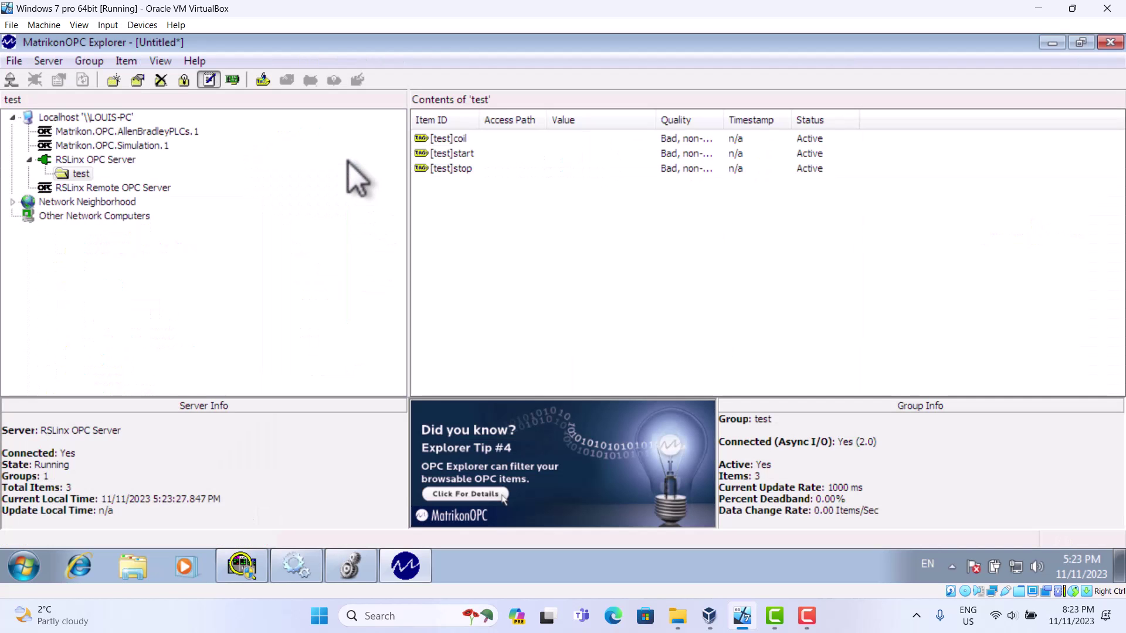
{"action": "left_click", "coordinate": [650, 167]}
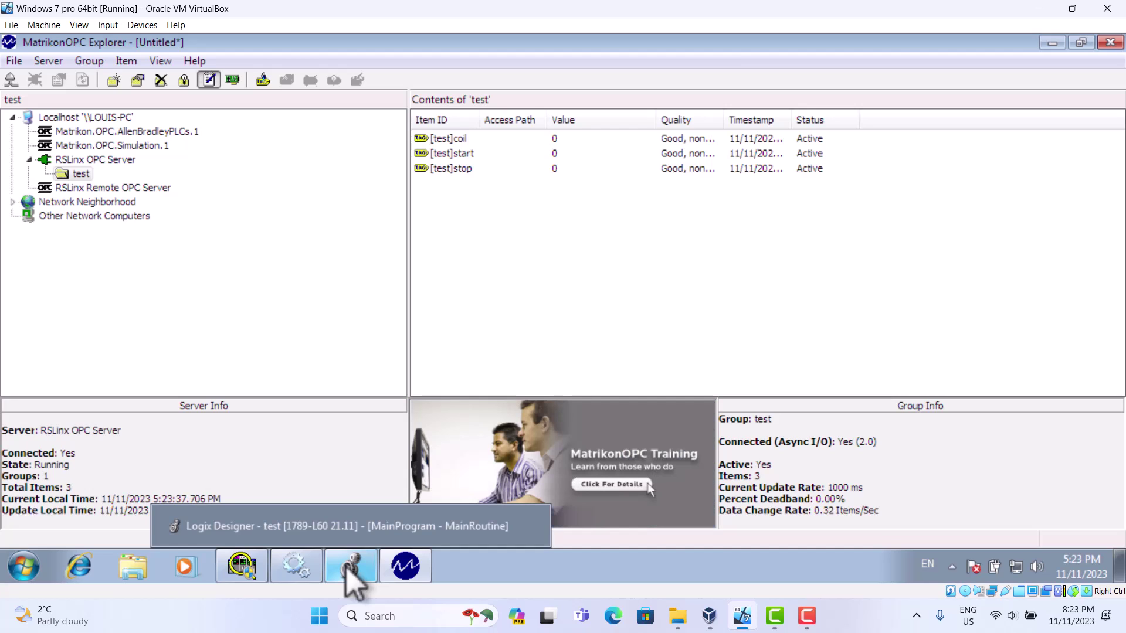
{"action": "left_click", "coordinate": [351, 567]}
{"action": "left_click", "coordinate": [421, 247]}
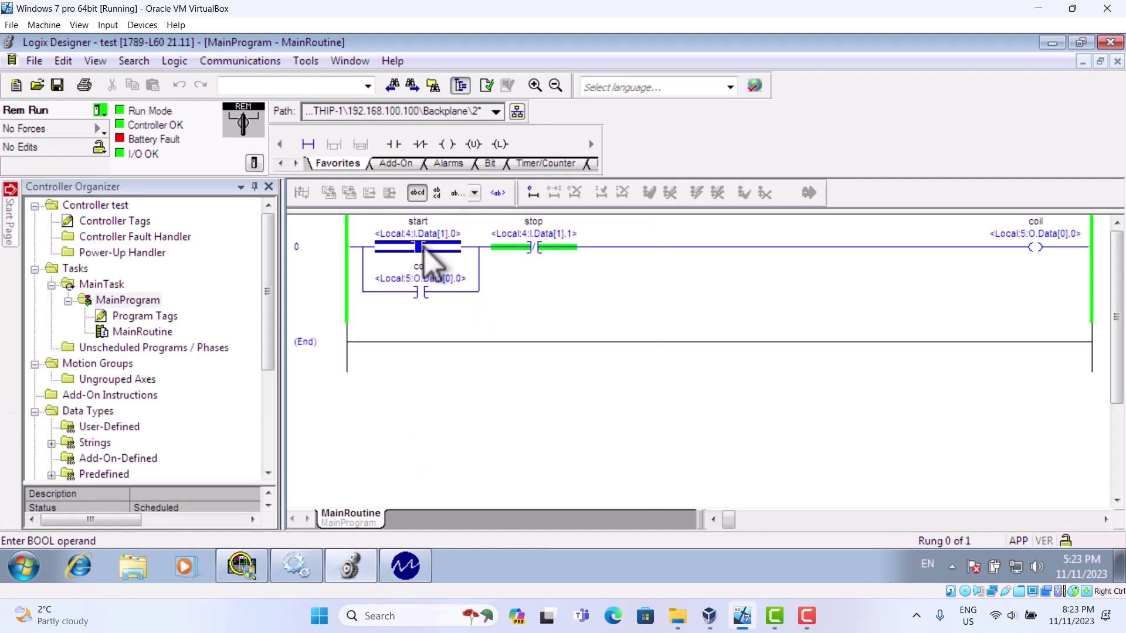
{"action": "right_click", "coordinate": [428, 255]}
{"action": "left_click", "coordinate": [484, 404]}
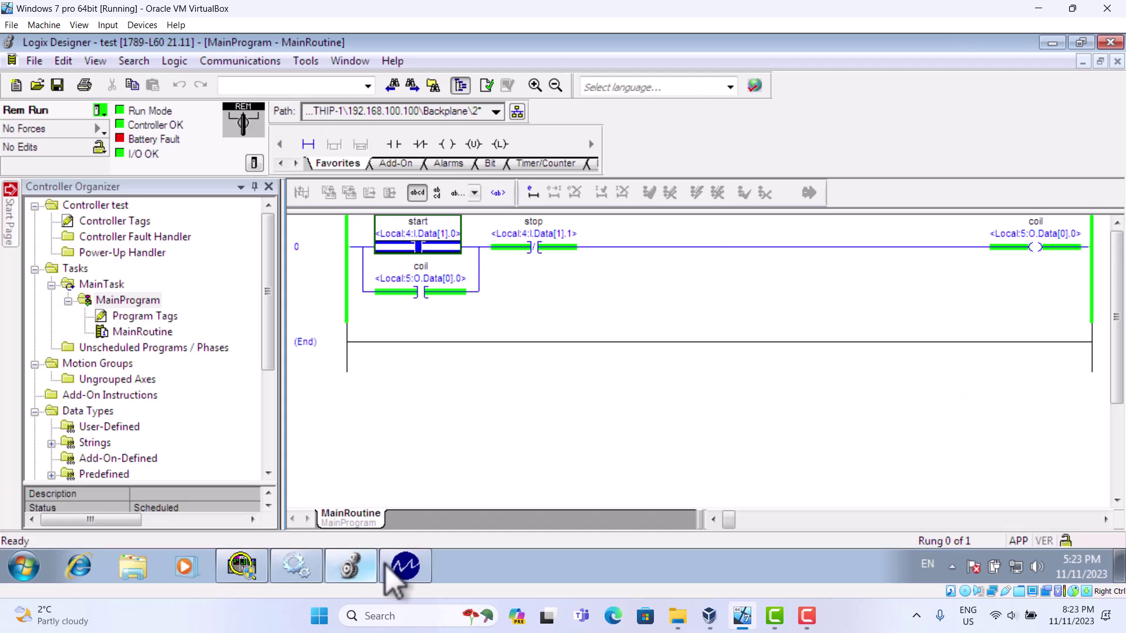
{"action": "left_click", "coordinate": [404, 567]}
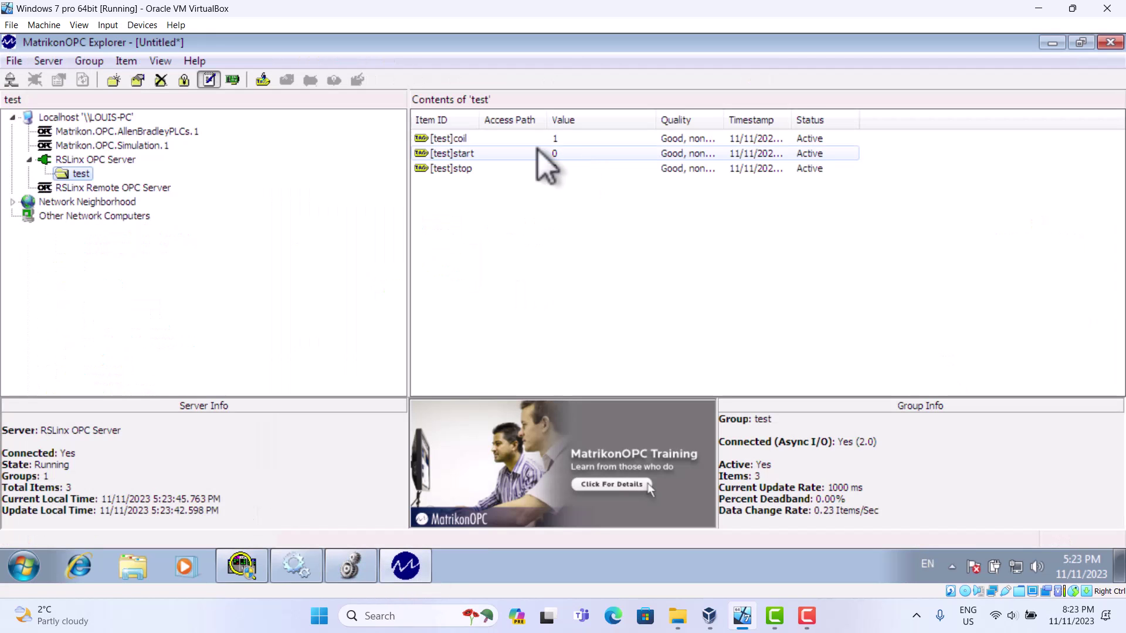
Toggle the stop bit to drop the coil and check the tag values in OPC Explorer.
{"action": "left_click", "coordinate": [348, 568]}
{"action": "left_click", "coordinate": [418, 246]}
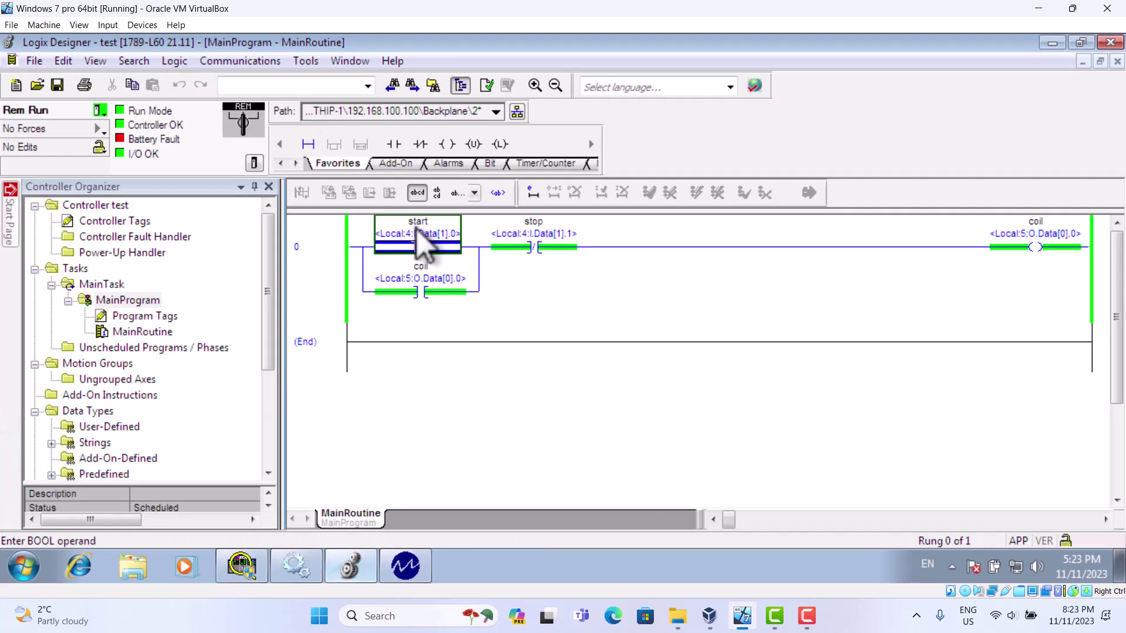
{"action": "right_click", "coordinate": [531, 247]}
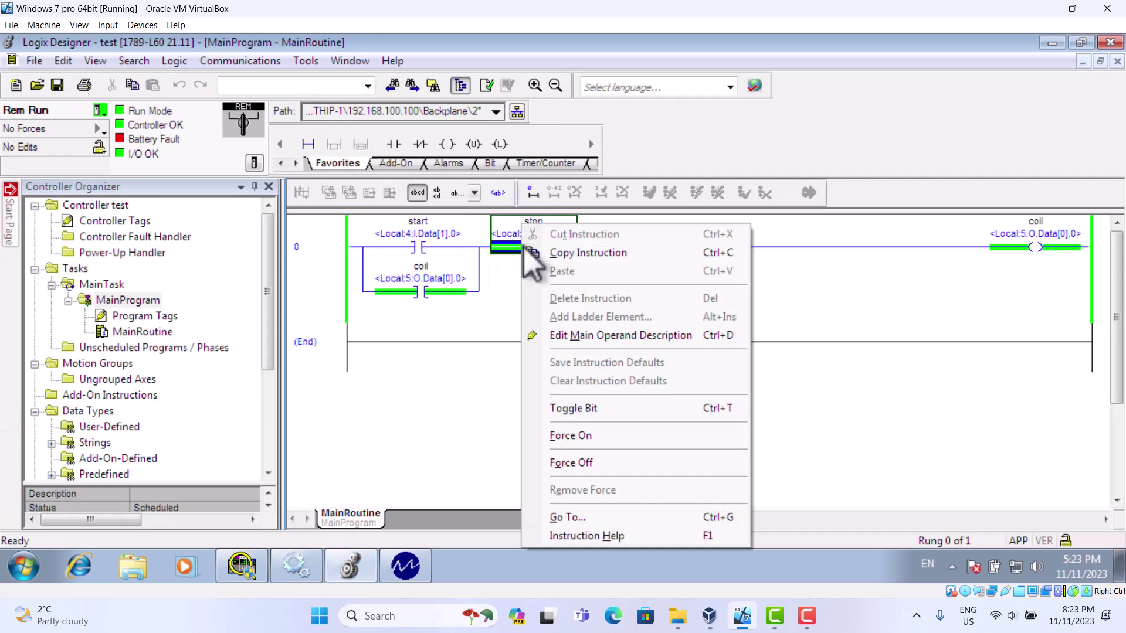
{"action": "left_click", "coordinate": [576, 409]}
{"action": "left_click", "coordinate": [405, 566]}
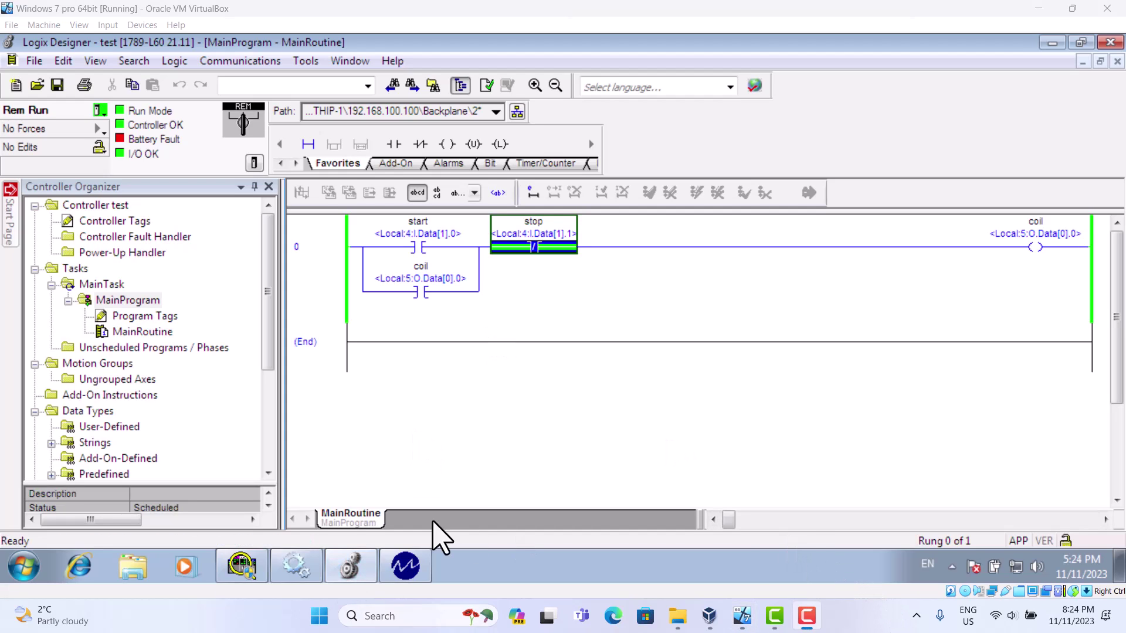
{"action": "left_click", "coordinate": [405, 565]}
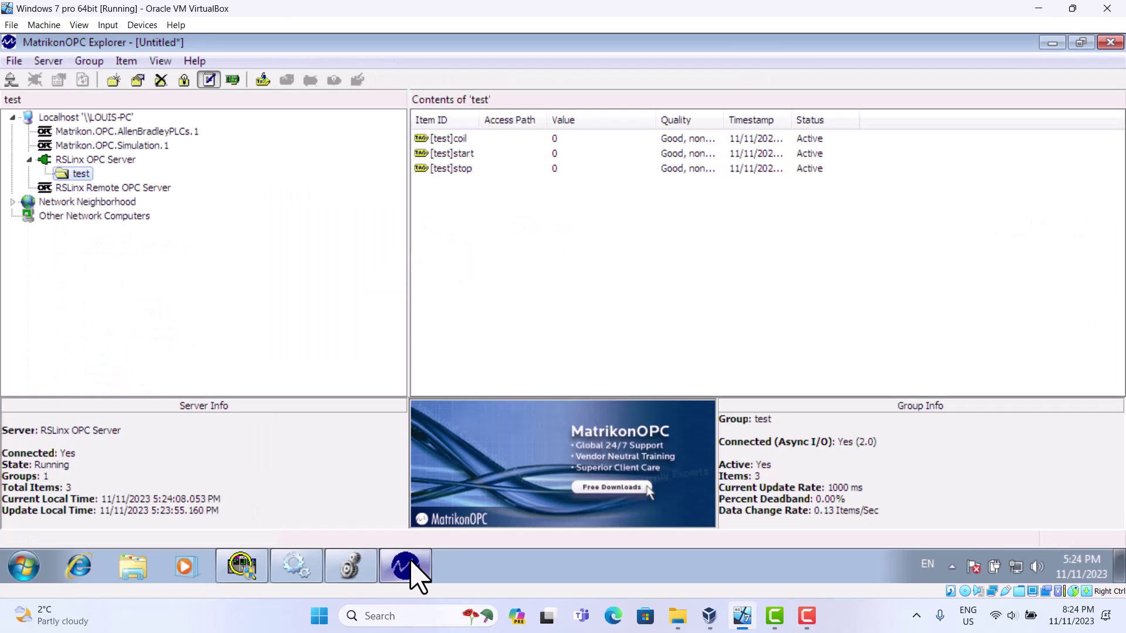
Exit MatrikonOPC Explorer without saving the RSLinx OPC session, returning to the online ladder rung.
{"action": "right_click", "coordinate": [97, 160]}
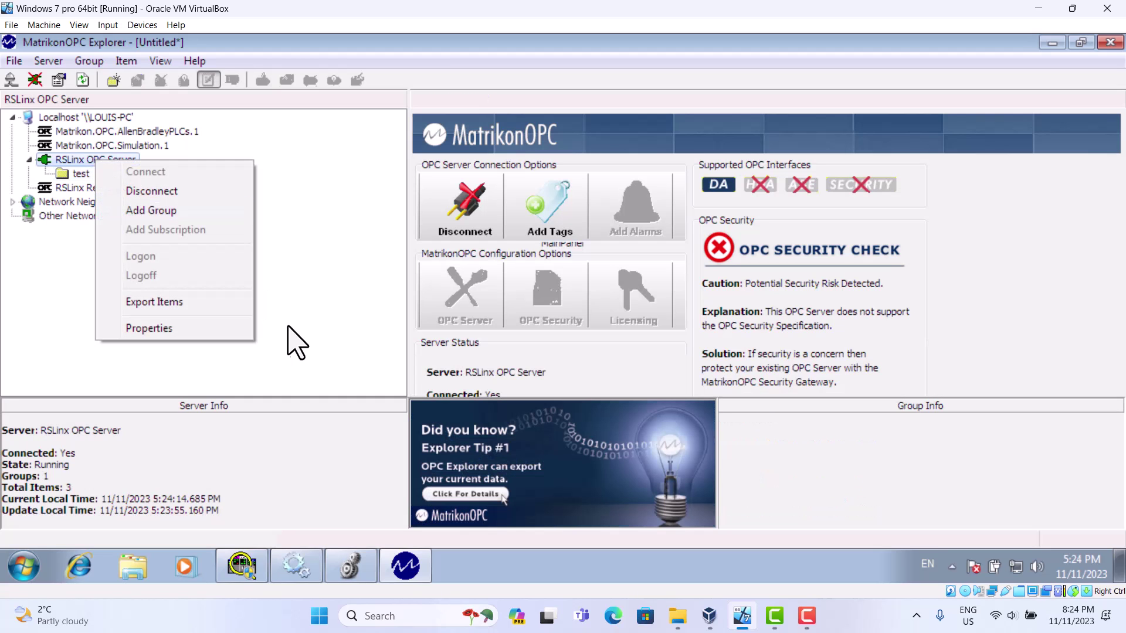
{"action": "left_click", "coordinate": [299, 346]}
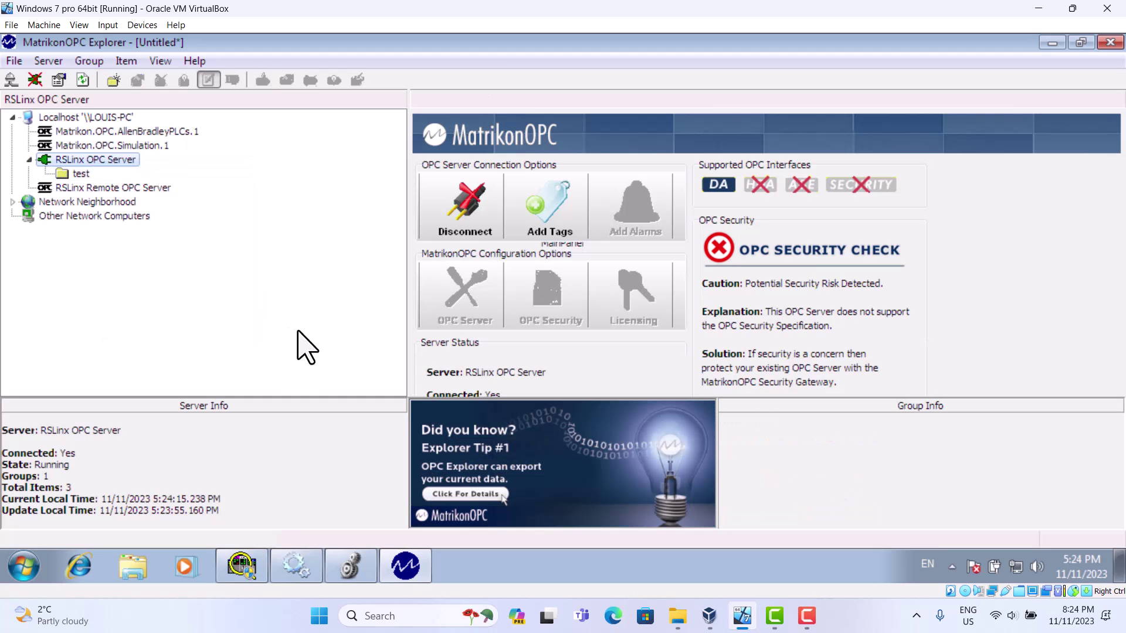
{"action": "left_click", "coordinate": [1109, 43]}
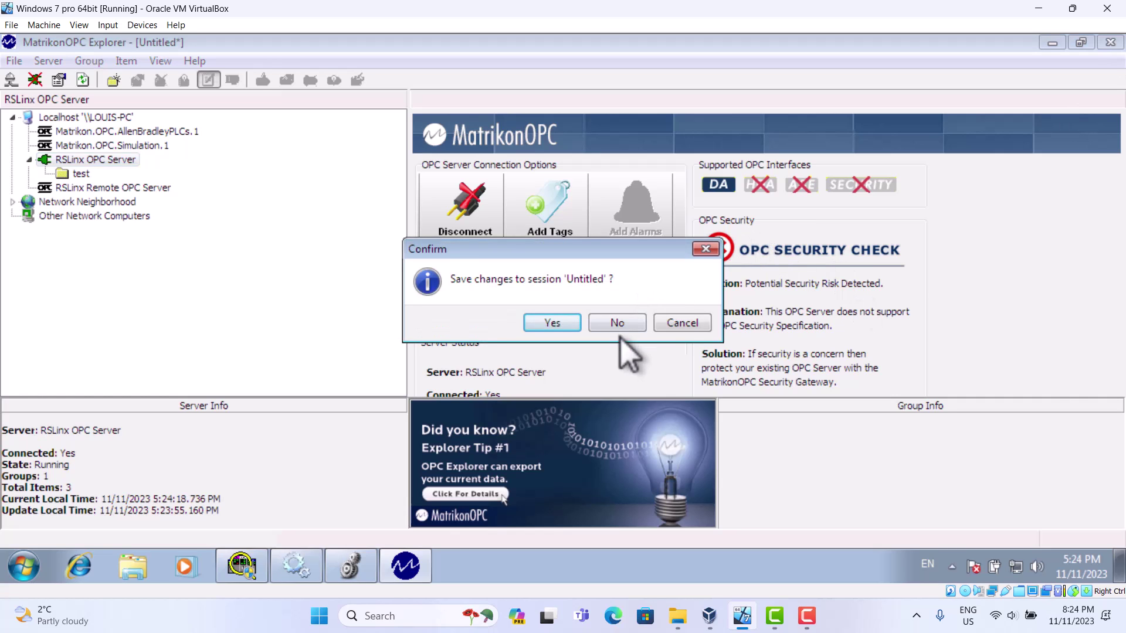
{"action": "left_click", "coordinate": [617, 323]}
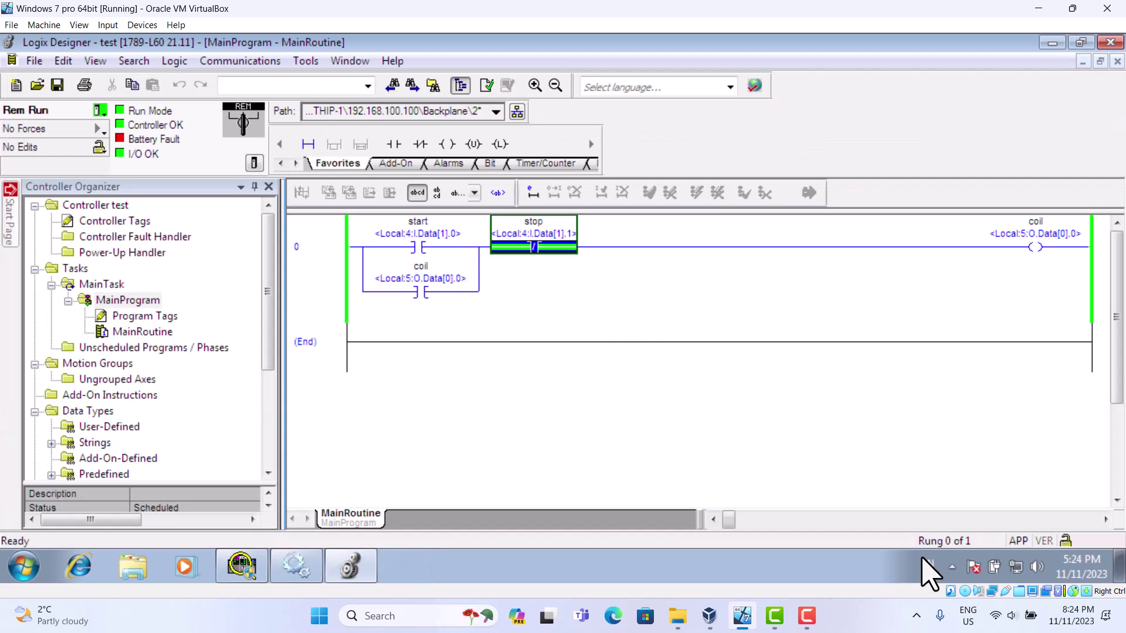